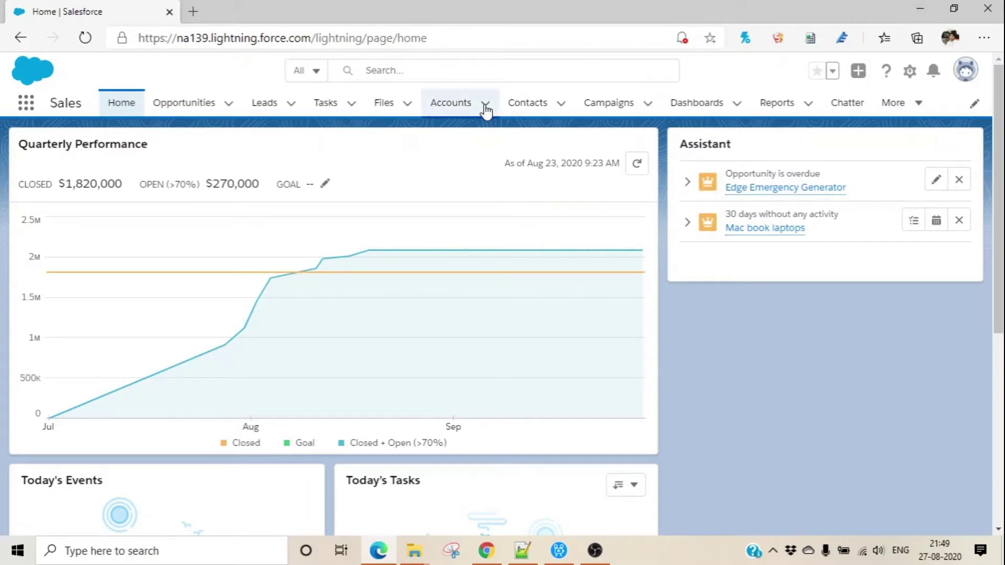
From the Accounts tab, dismiss the pinned-lists tip and start a new account.
left_click(463, 107)
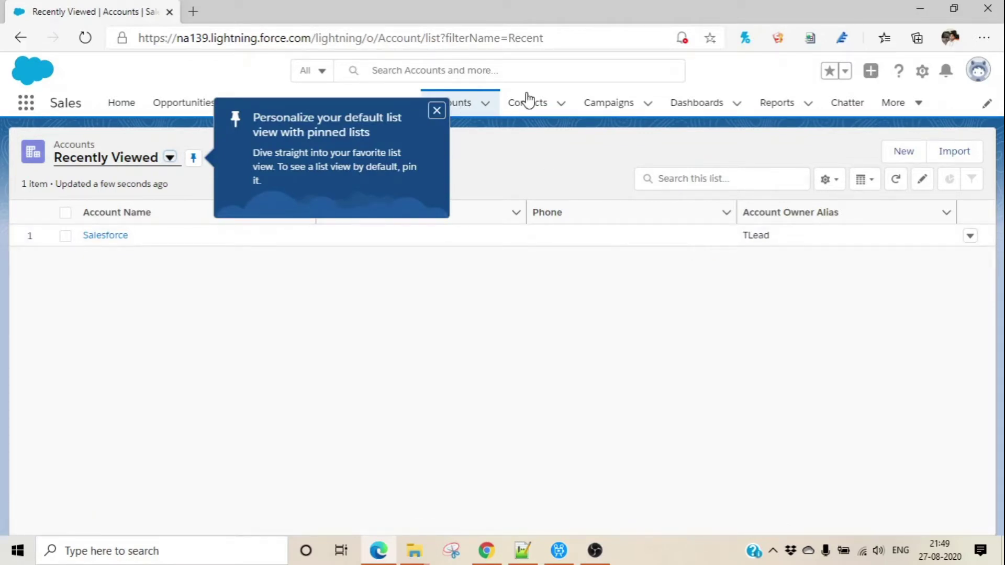
left_click(438, 111)
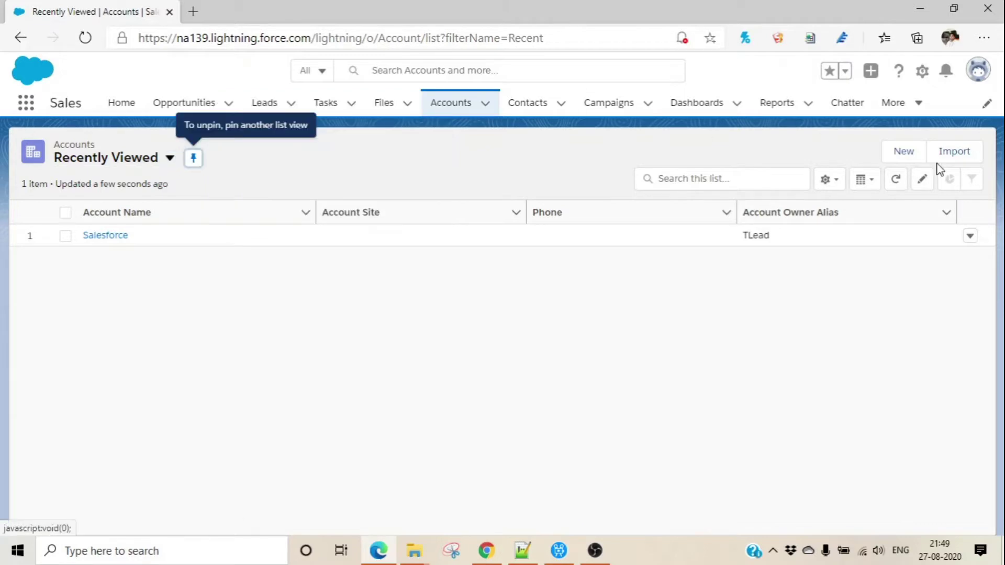
left_click(913, 153)
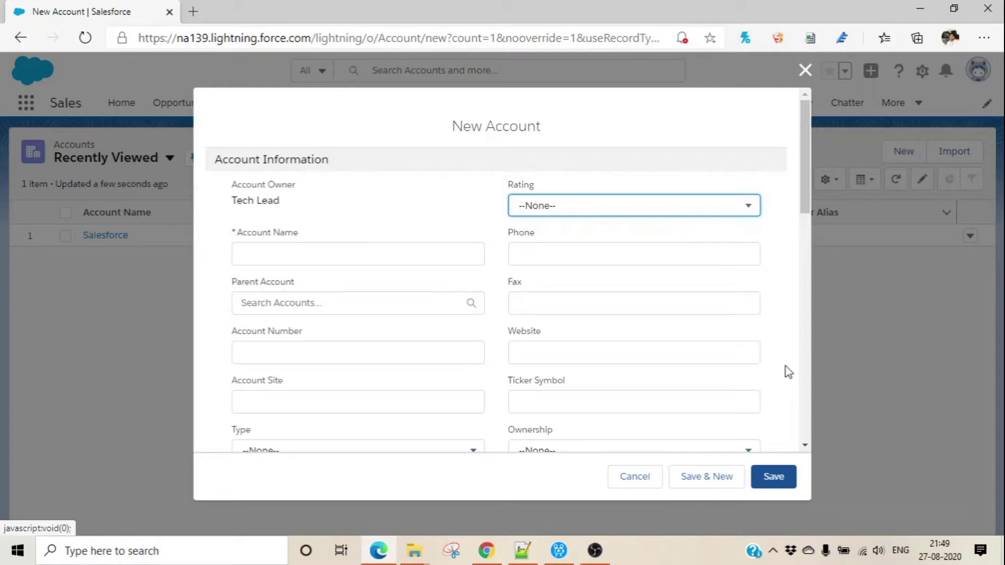
left_click(284, 248)
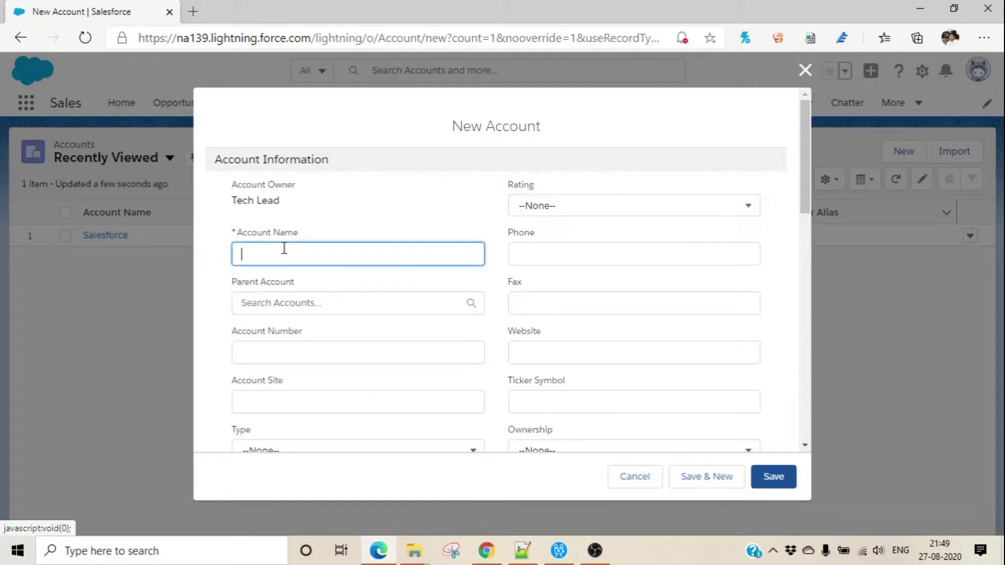
type("Google")
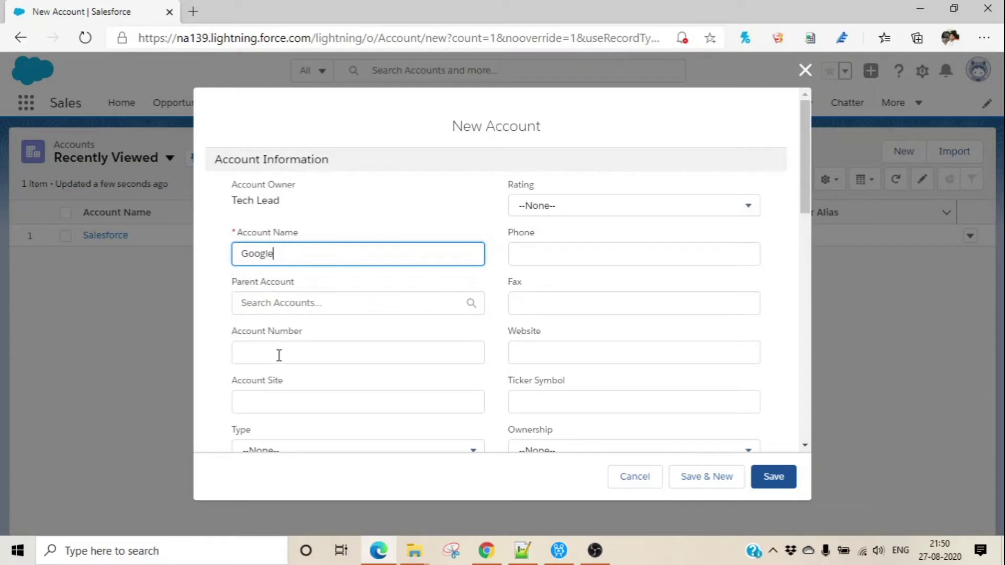
left_click(278, 357)
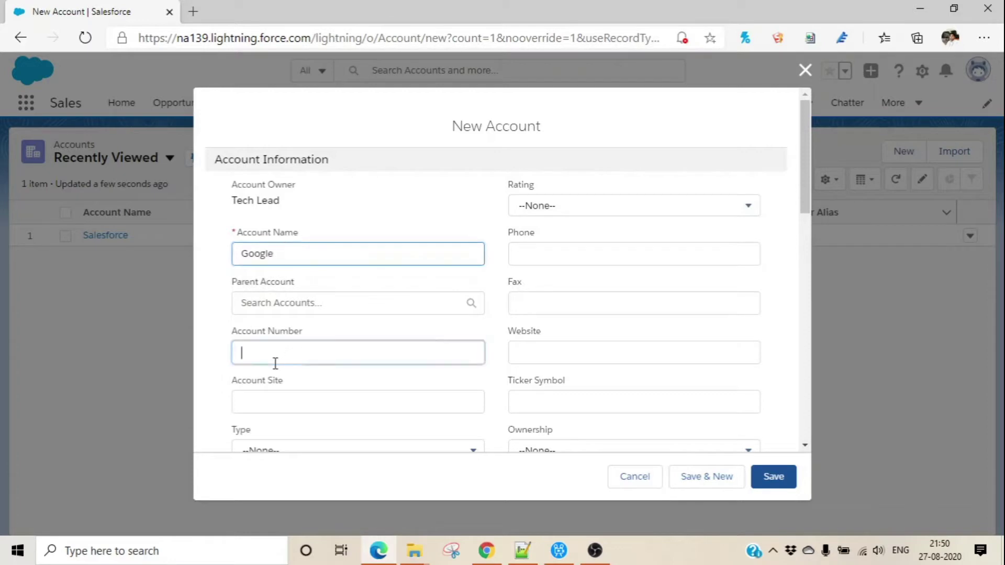
type("Google001")
left_click(540, 359)
type("www.google.com")
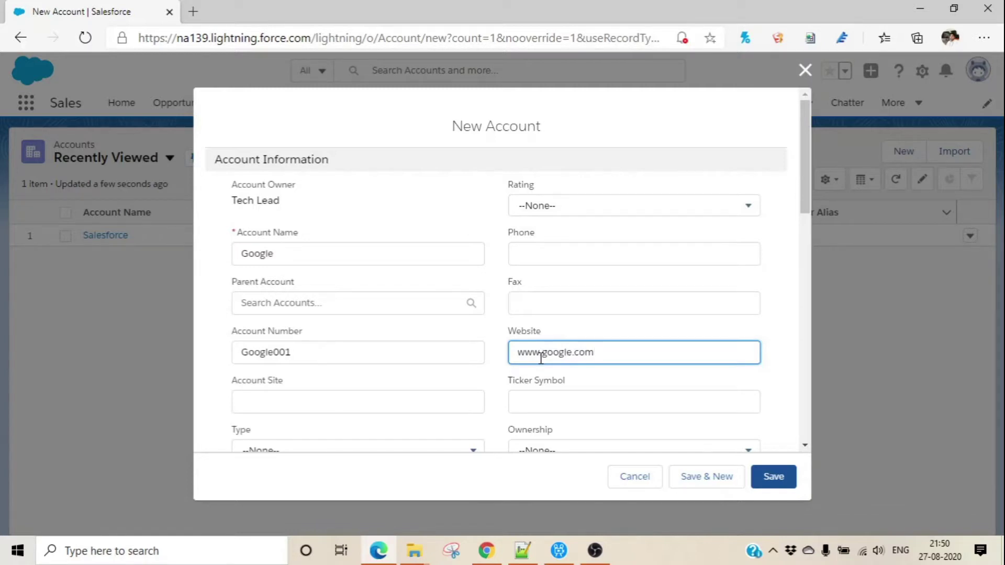
Set rating Hot, type Prospect and industry Technology, then save the account.
left_click(696, 216)
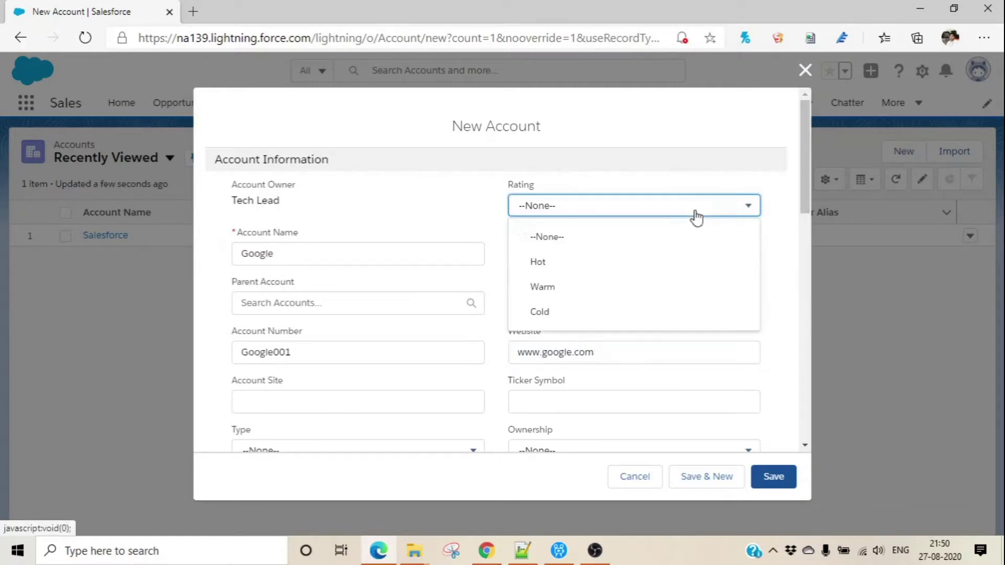
left_click(656, 267)
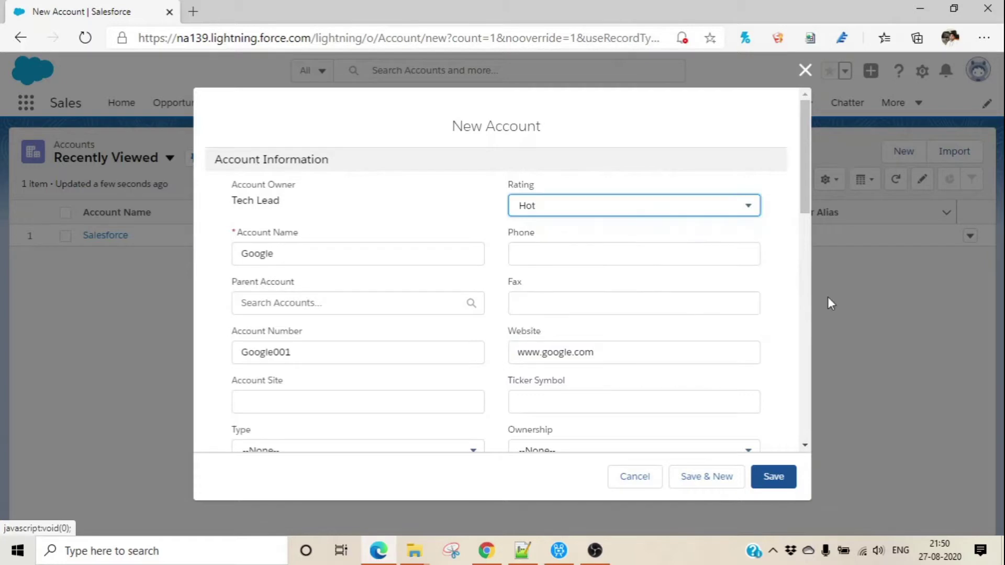
left_click_drag(806, 177, 816, 208)
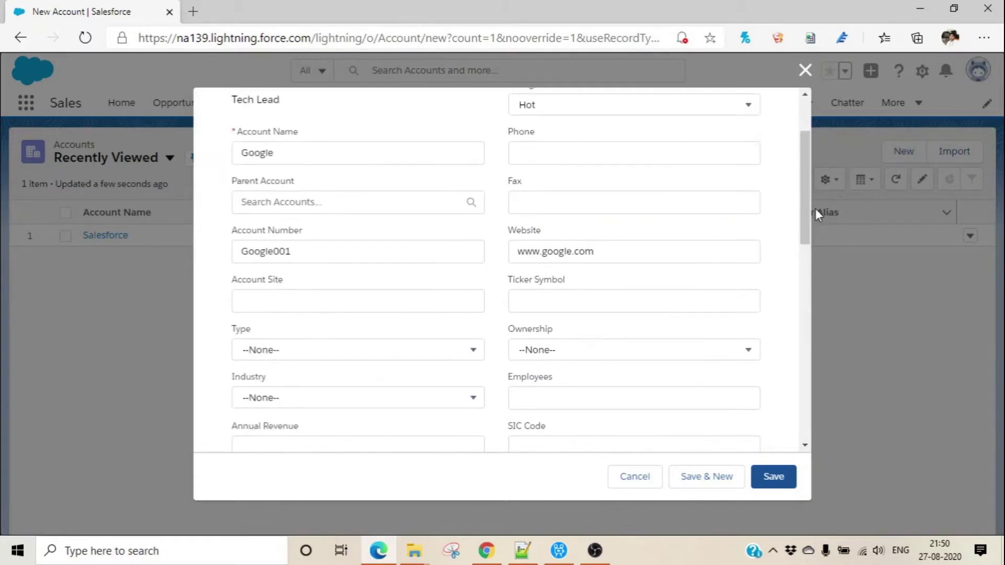
left_click(387, 356)
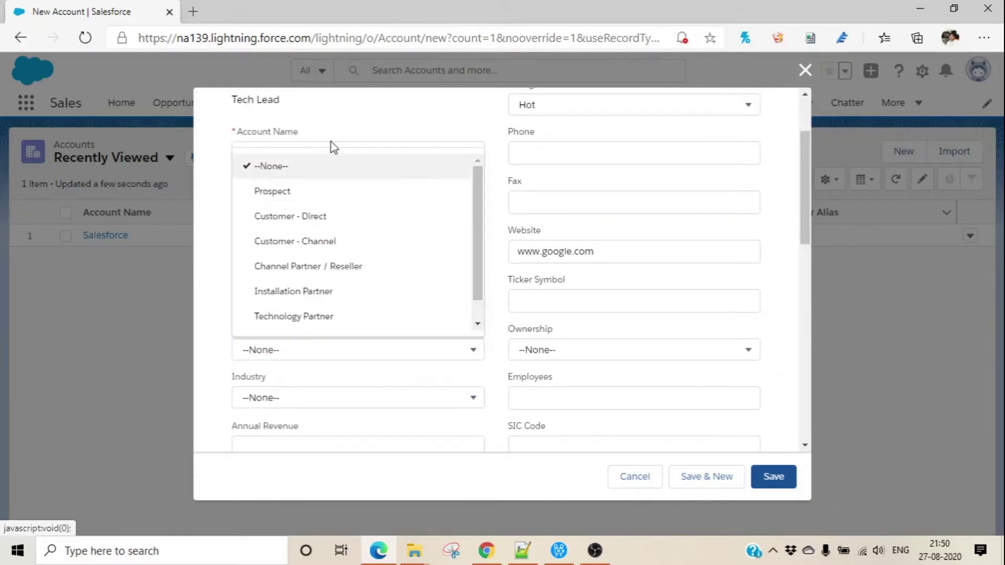
left_click(318, 193)
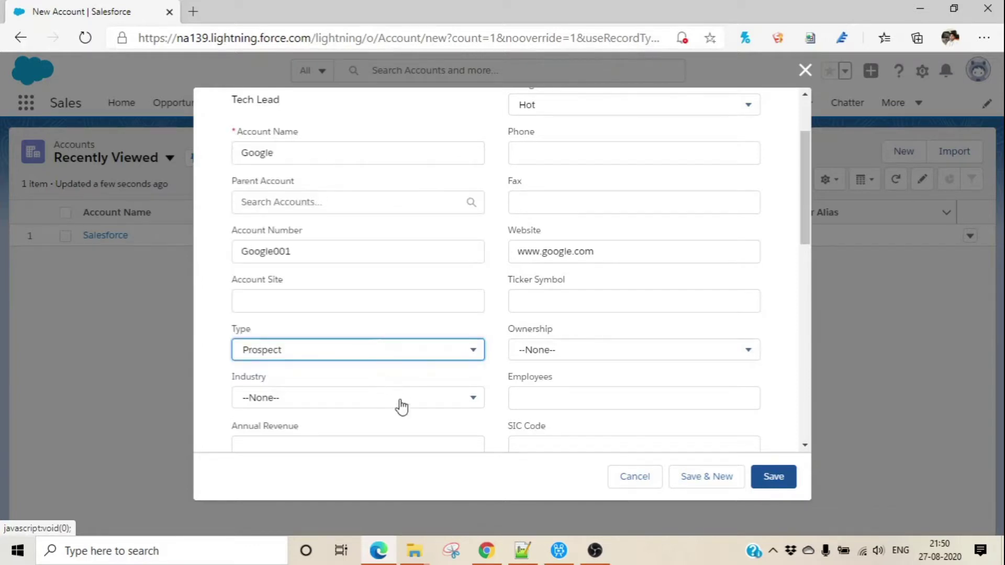
left_click(405, 410)
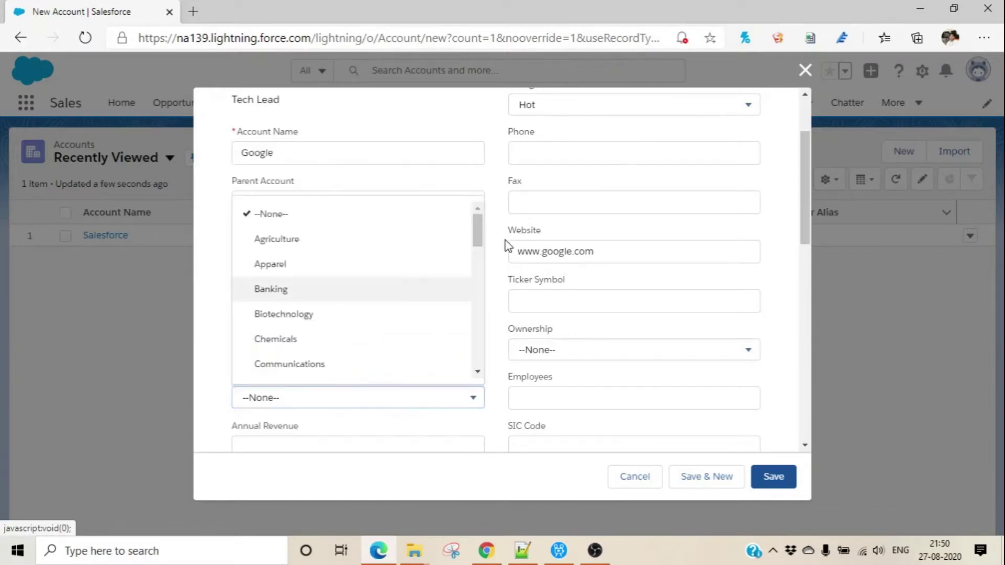
left_click_drag(477, 236, 476, 344)
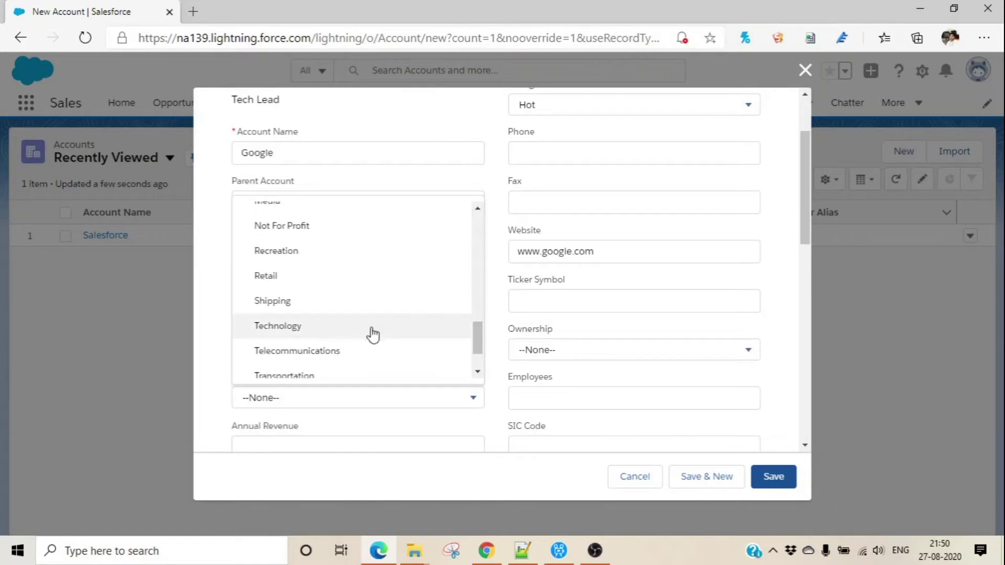
left_click(344, 331)
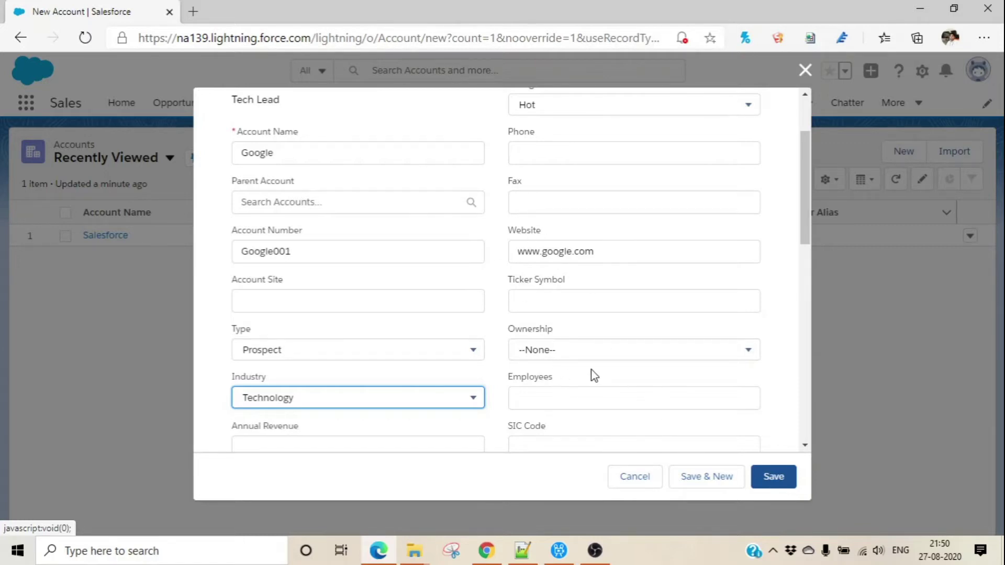
left_click(785, 480)
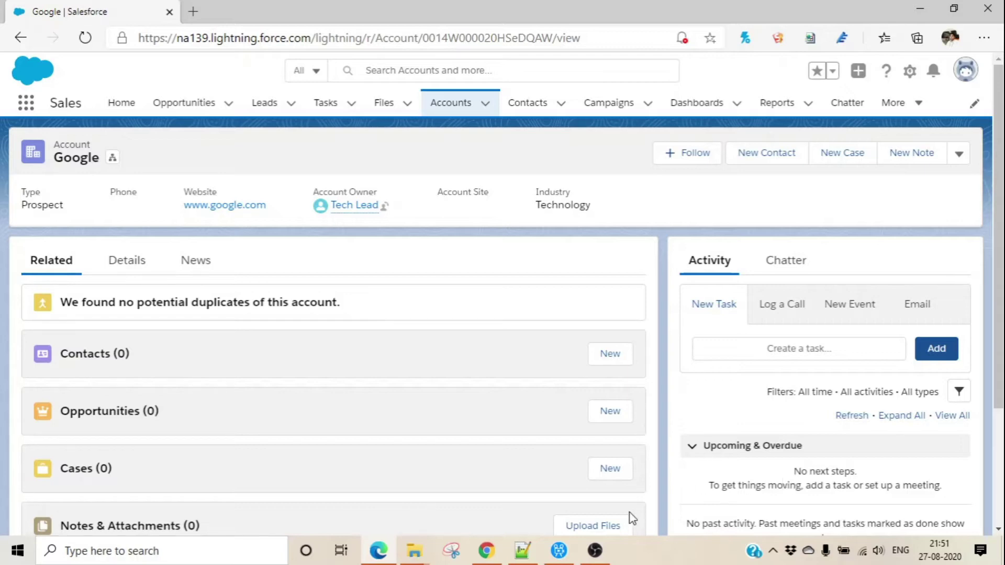
Start a new Google contact with salutation Mr. and the contact's first and last name.
left_click(616, 359)
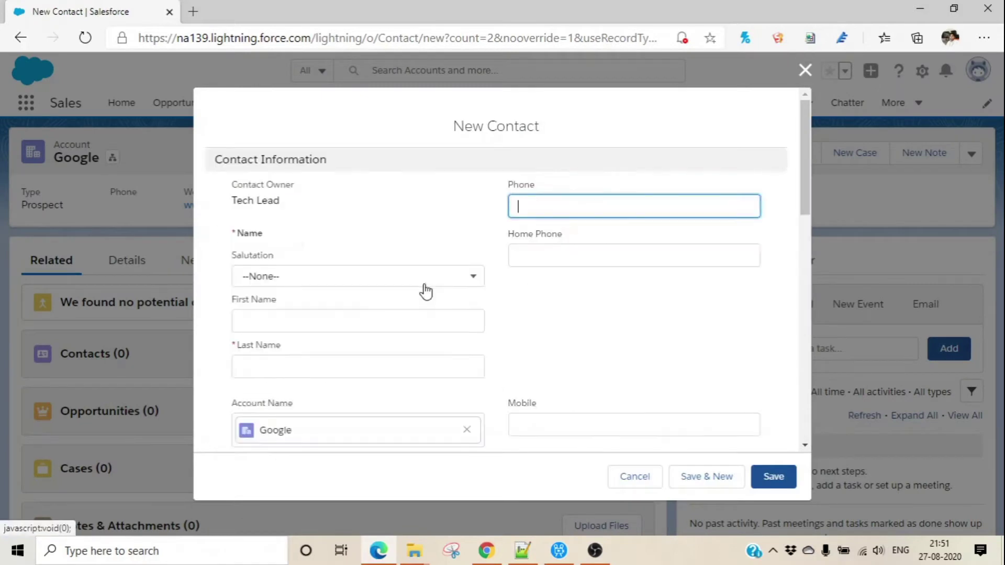
left_click(320, 283)
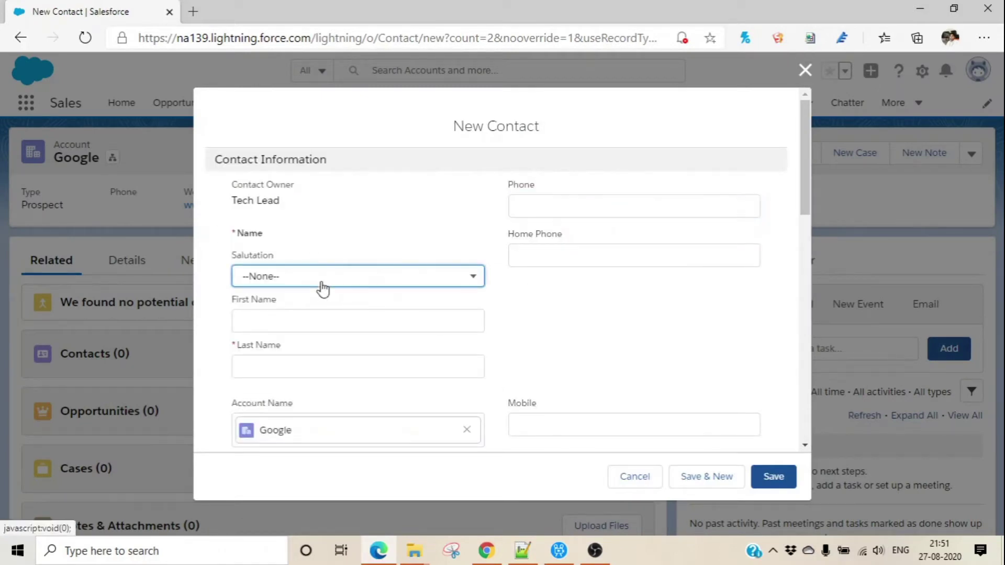
left_click(314, 331)
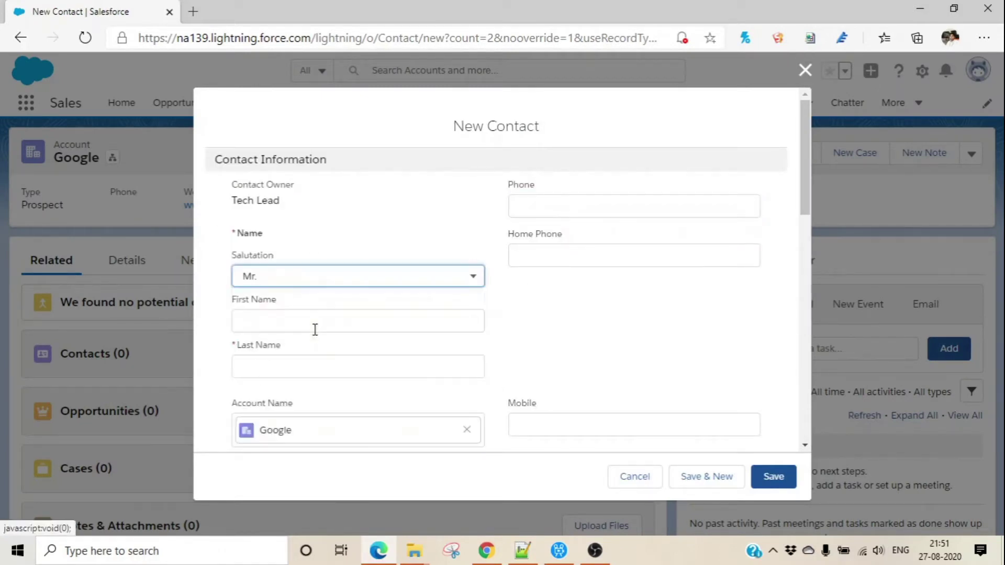
left_click(279, 326)
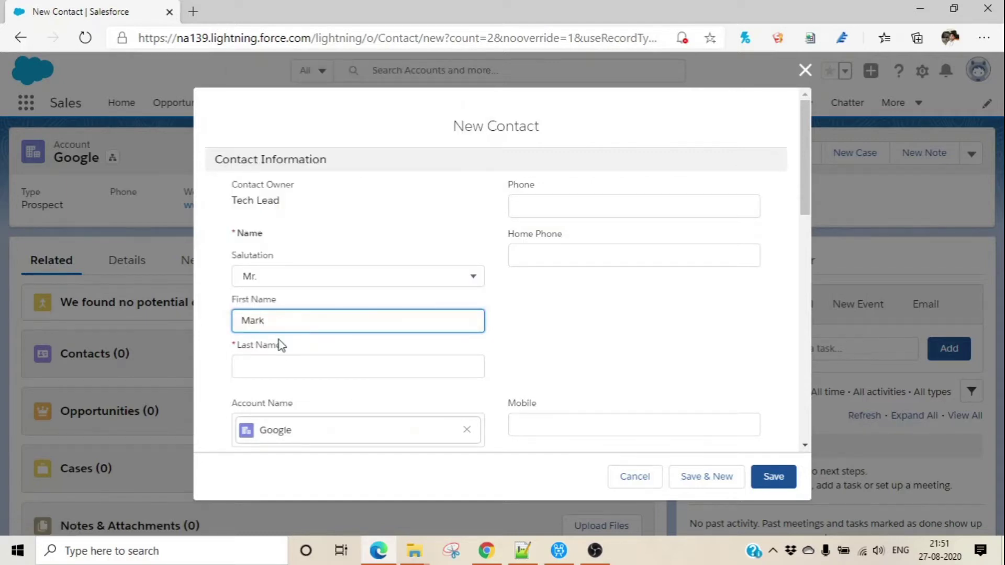
left_click(278, 361)
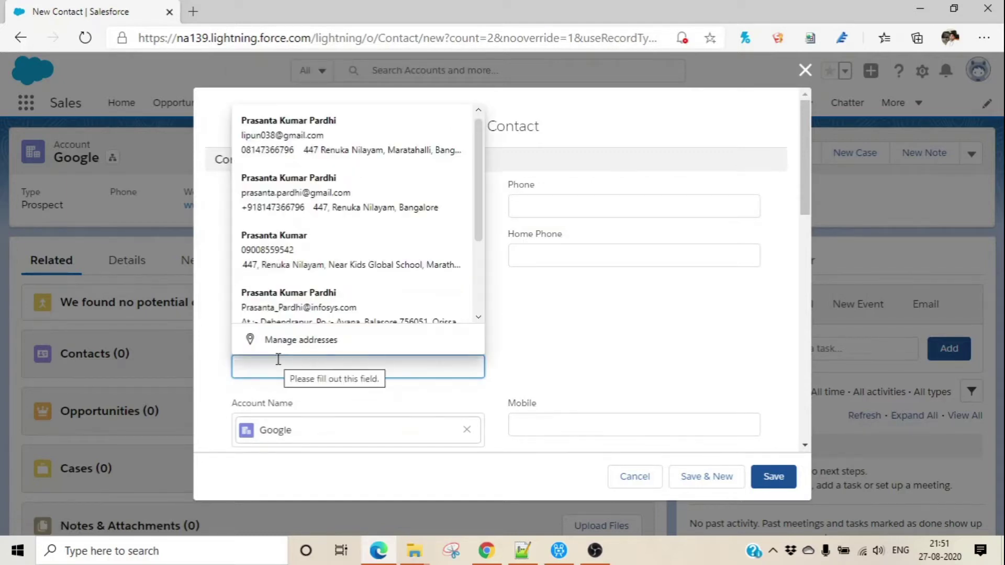
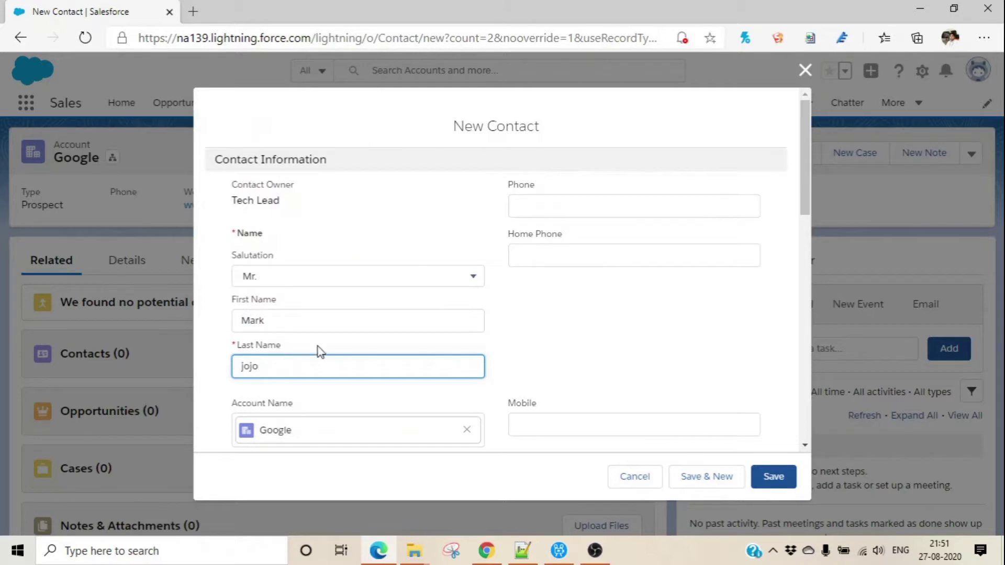
left_click(629, 314)
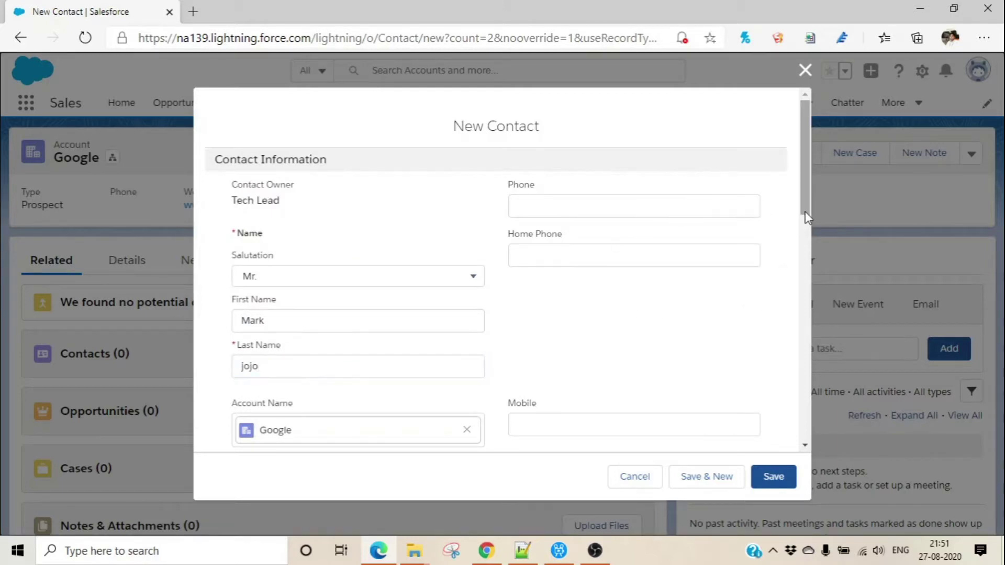
Add the contact's mobile number and e-mail, save, and begin another Google contact.
scroll(807, 220, "down", 2)
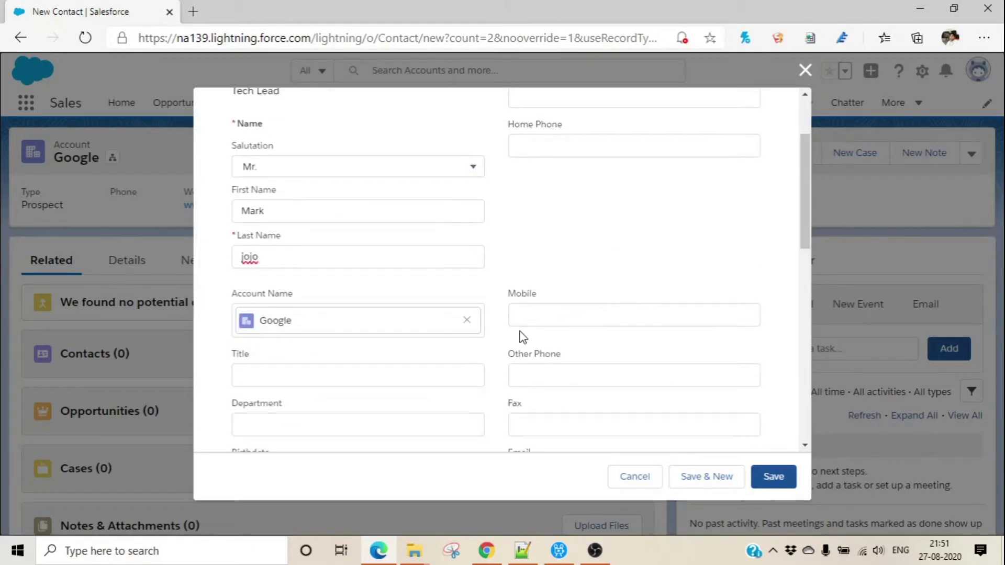
left_click(534, 314)
type("99")
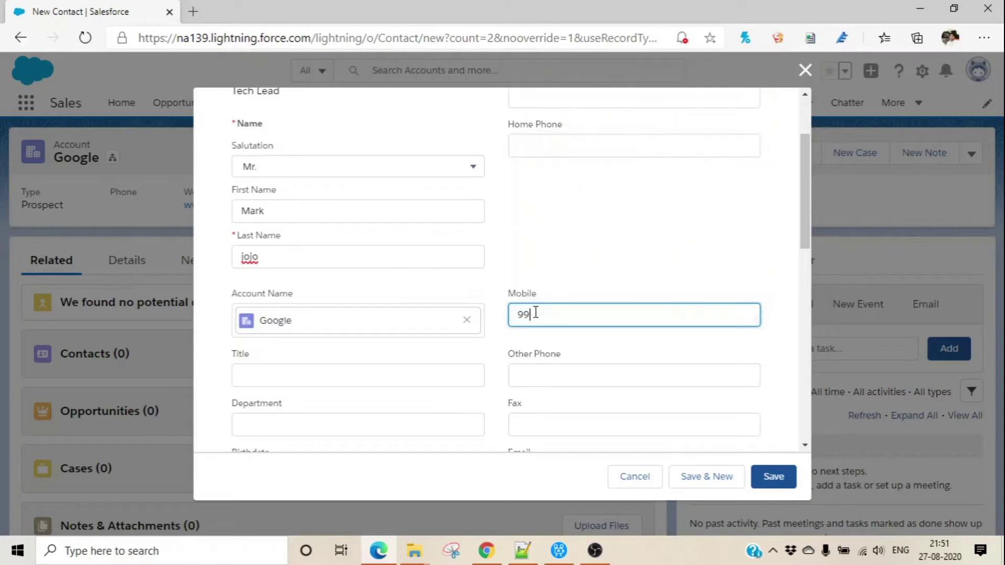
type("9999999")
left_click_drag(808, 225, 806, 230)
scroll(806, 231, "down", 2)
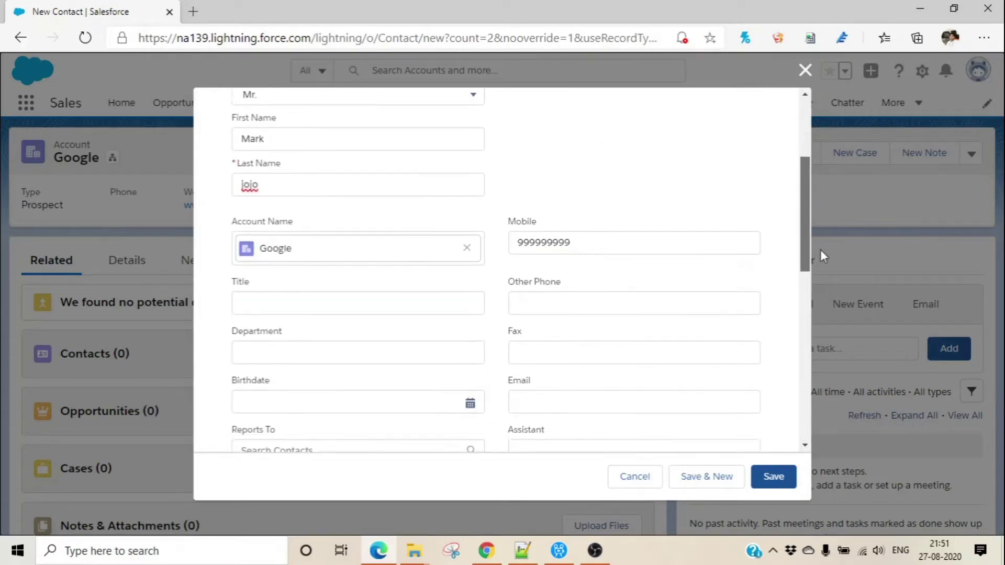
scroll(825, 260, "down", 1)
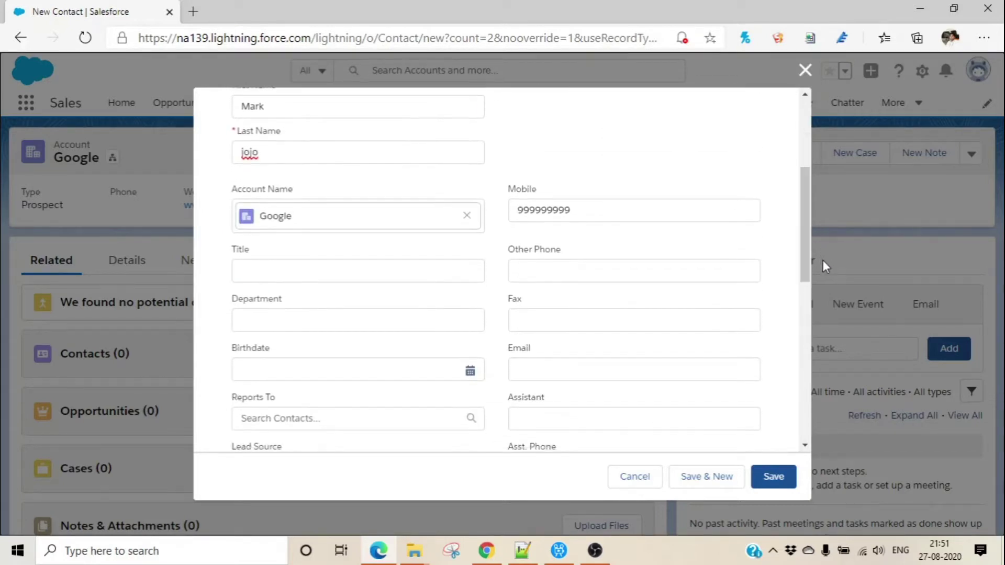
left_click(554, 369)
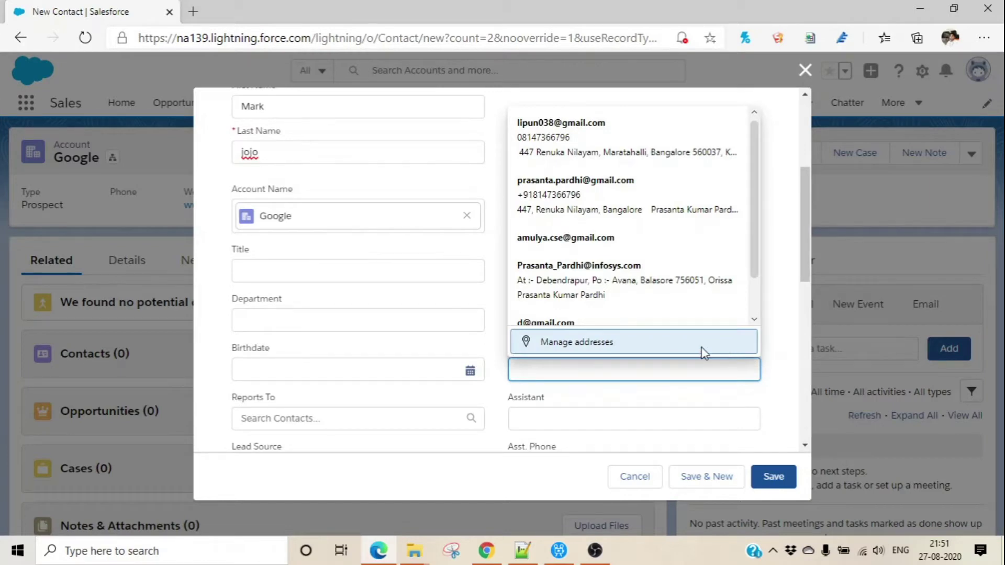
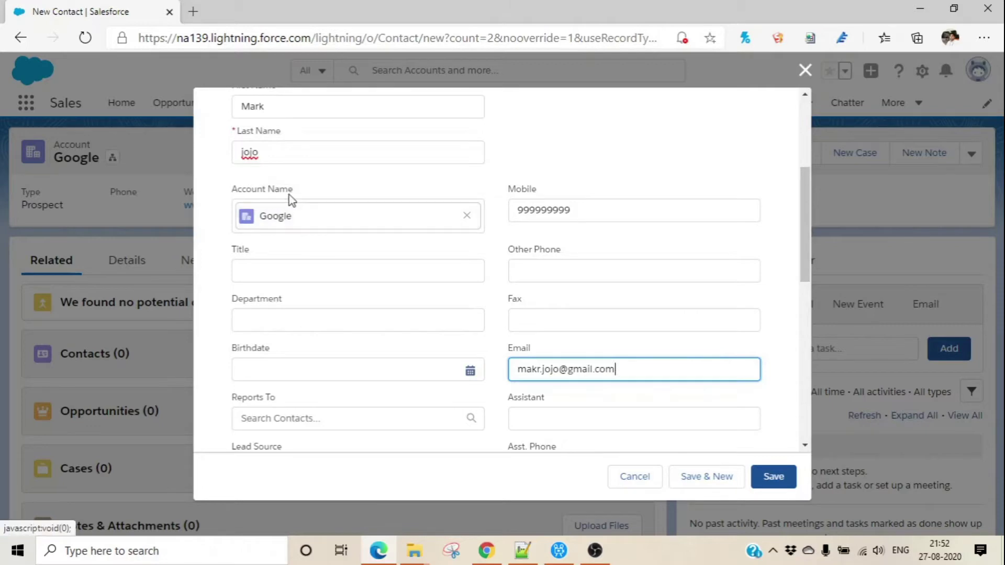
left_click_drag(304, 193, 233, 190)
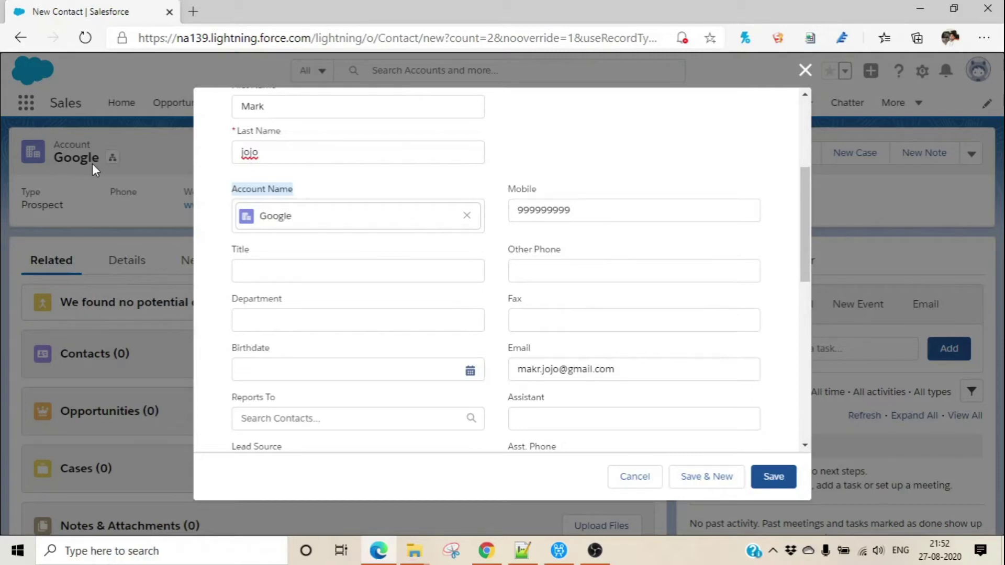
left_click(778, 485)
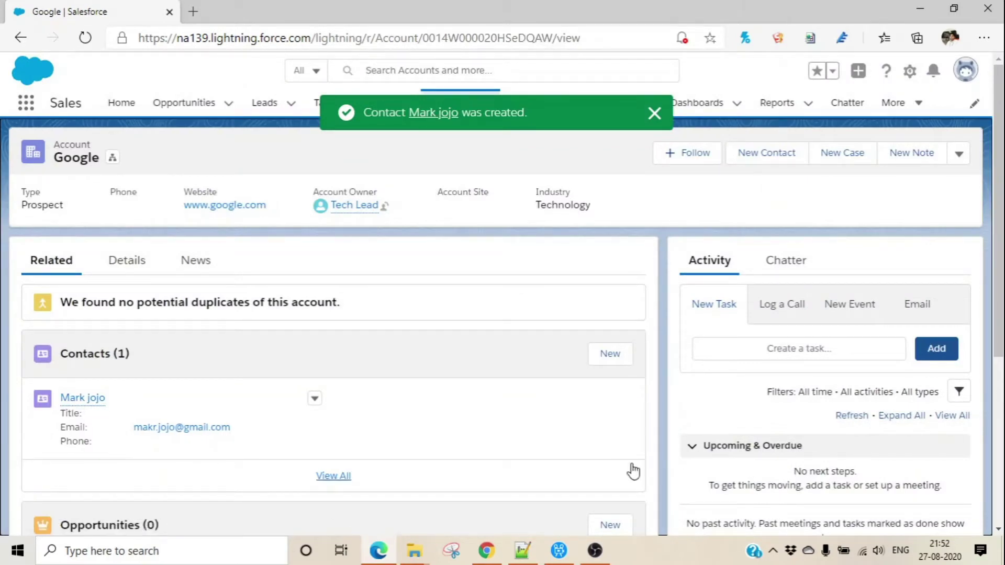
left_click(613, 360)
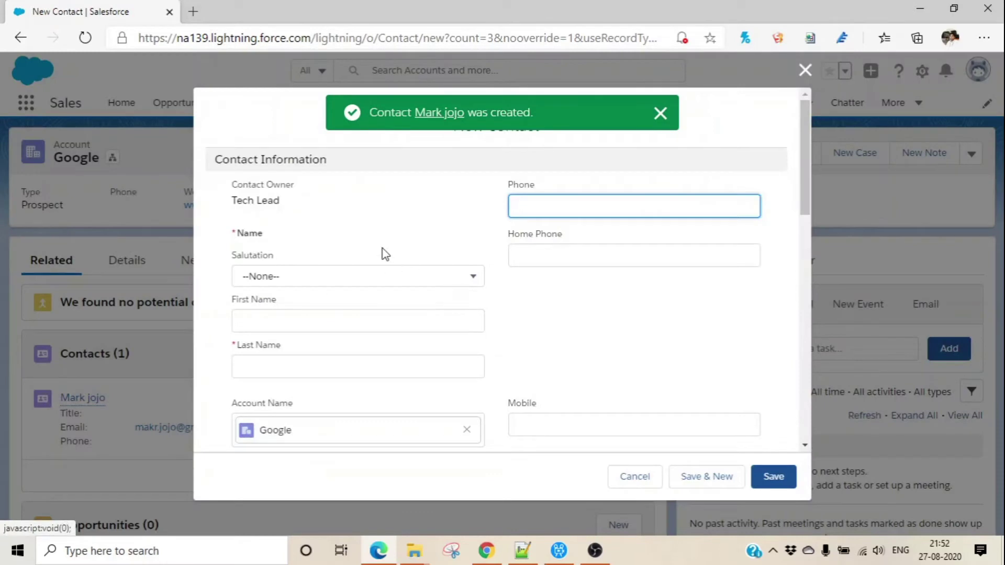
Set salutation Mr. and enter the second contact's first and last name.
left_click(344, 277)
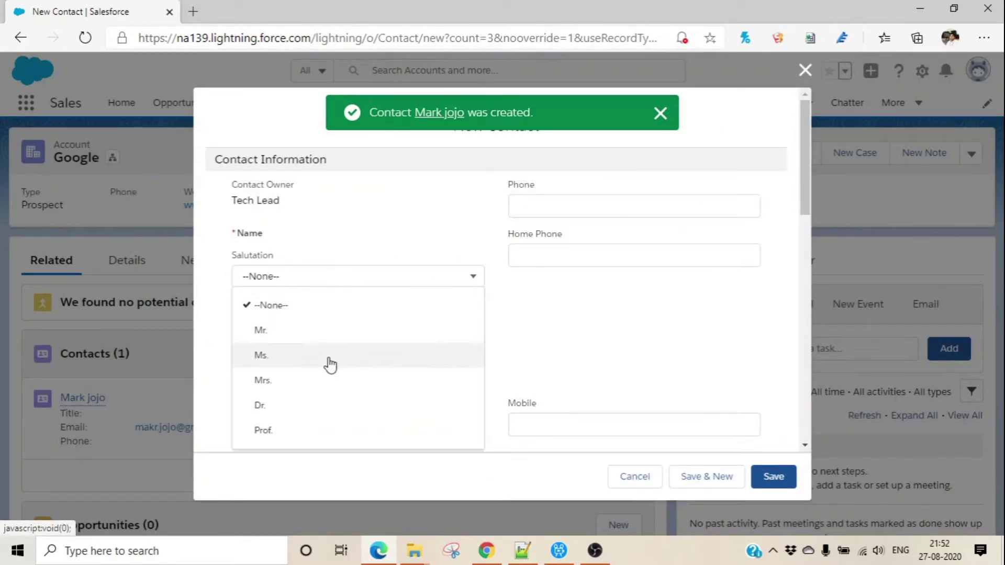
left_click(327, 338)
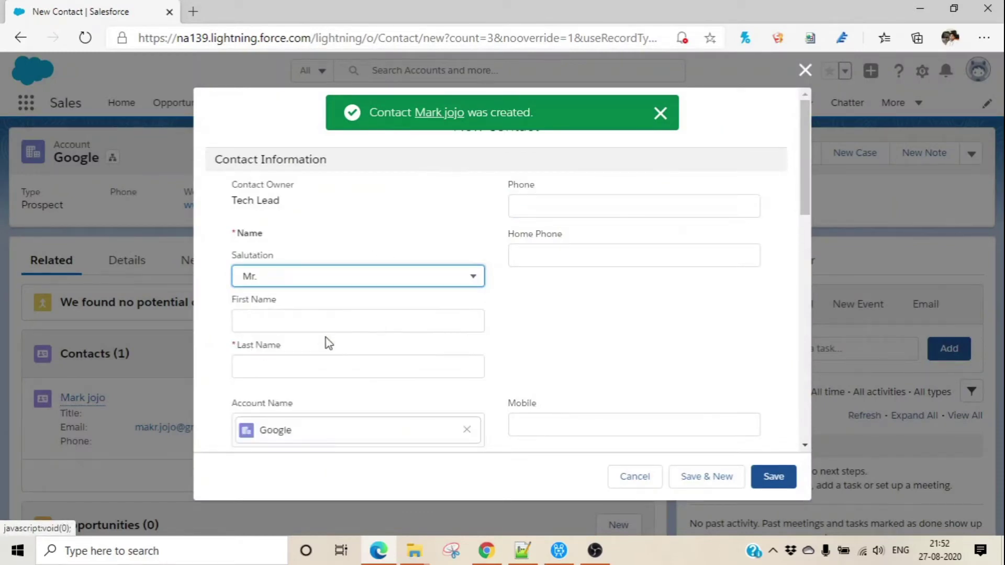
left_click(297, 322)
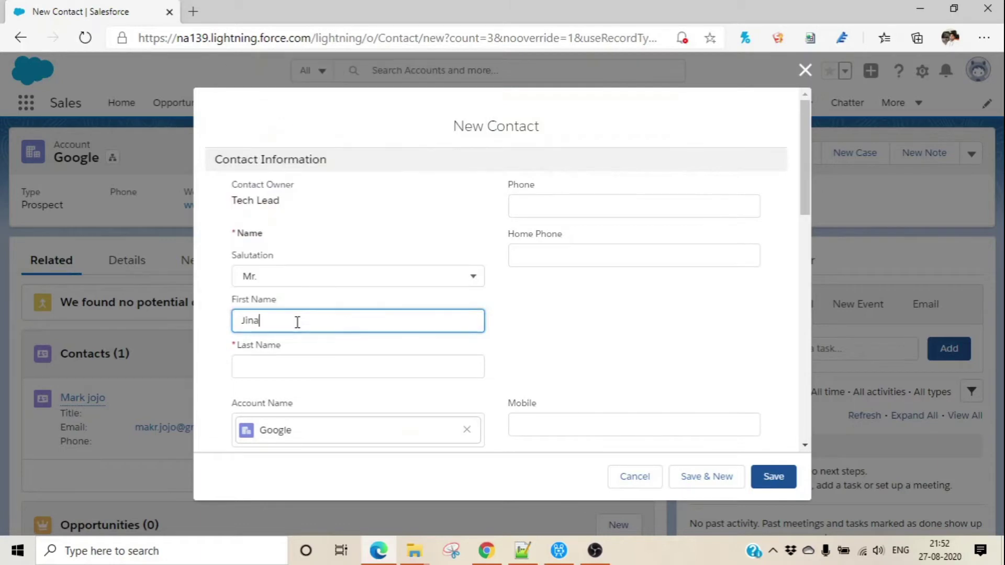
left_click(294, 371)
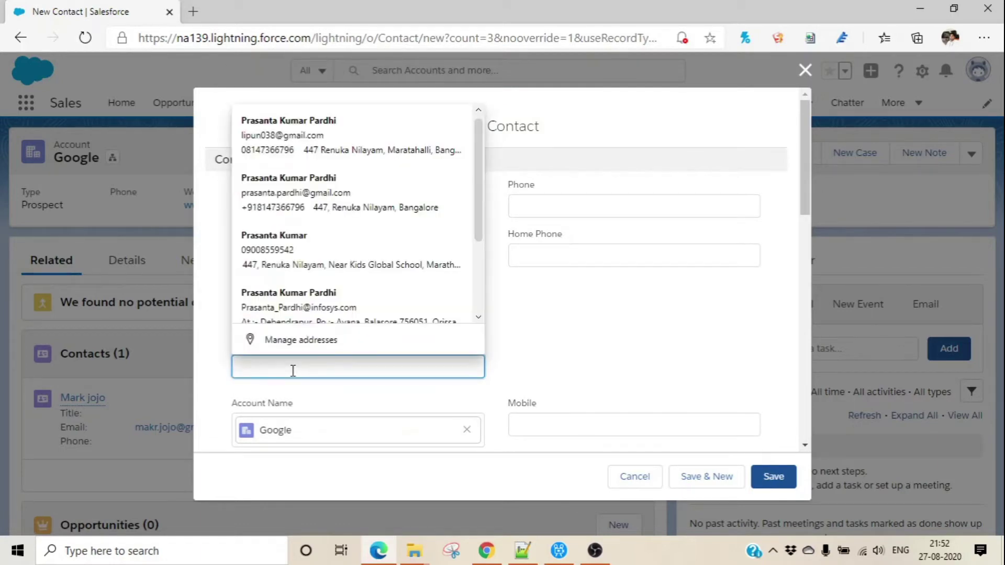
left_click(605, 345)
Fill in the contact's mobile number and e-mail address, then save.
left_click_drag(810, 197, 840, 262)
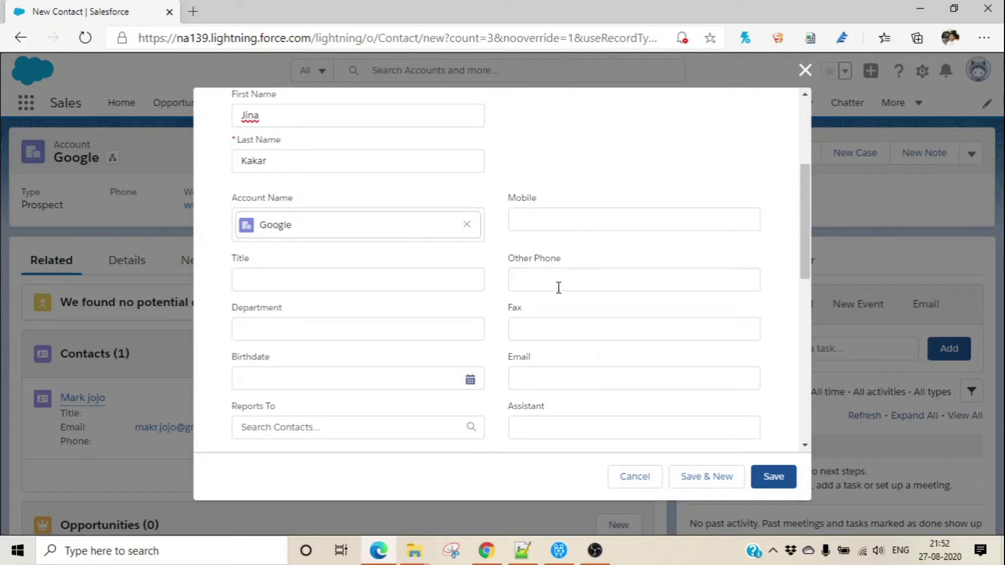
left_click(542, 220)
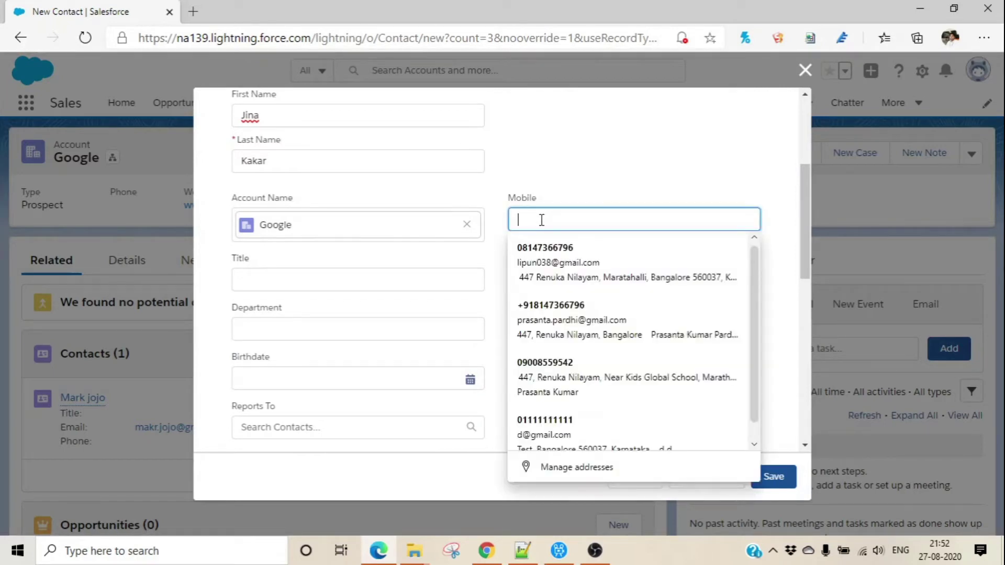
type("99999999")
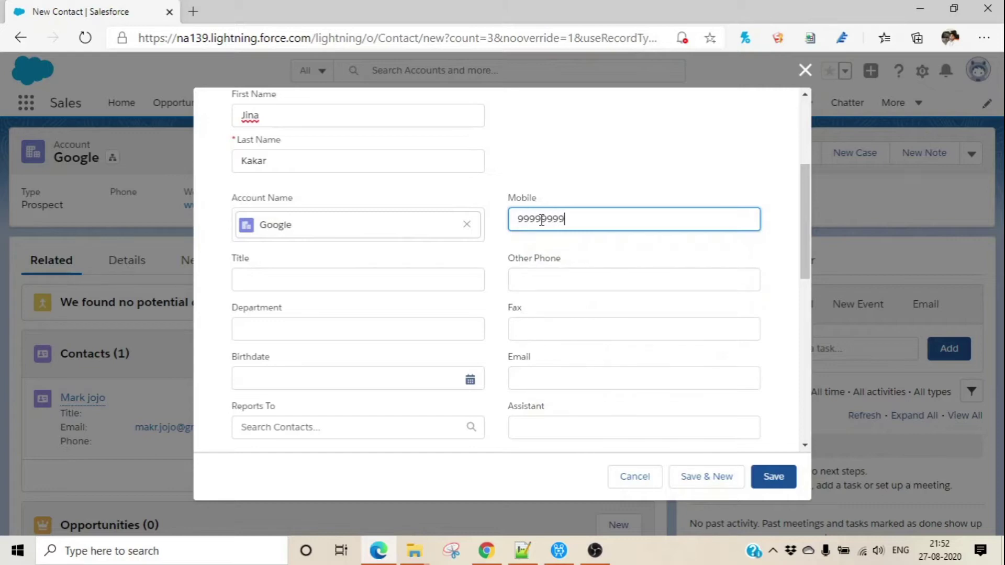
left_click(537, 381)
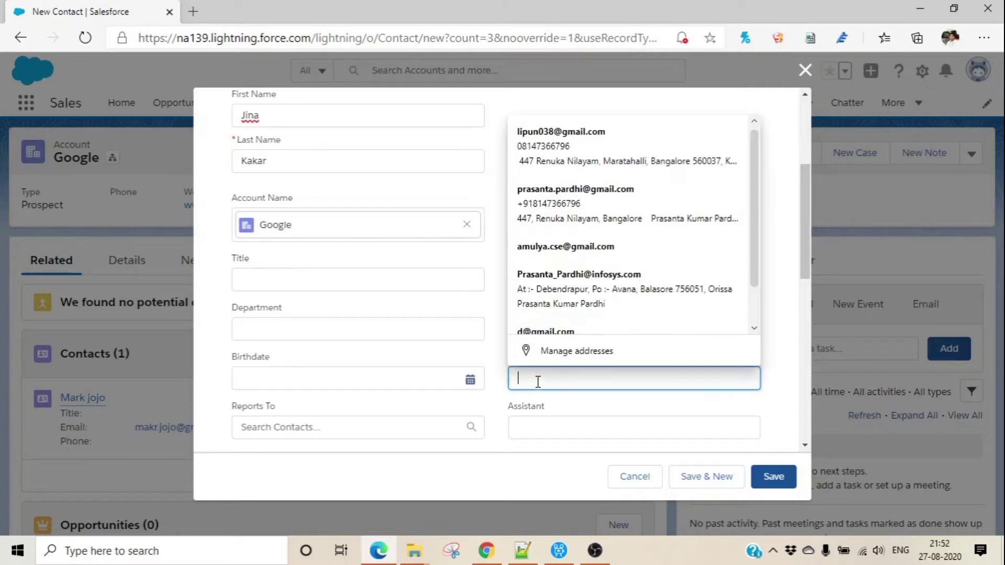
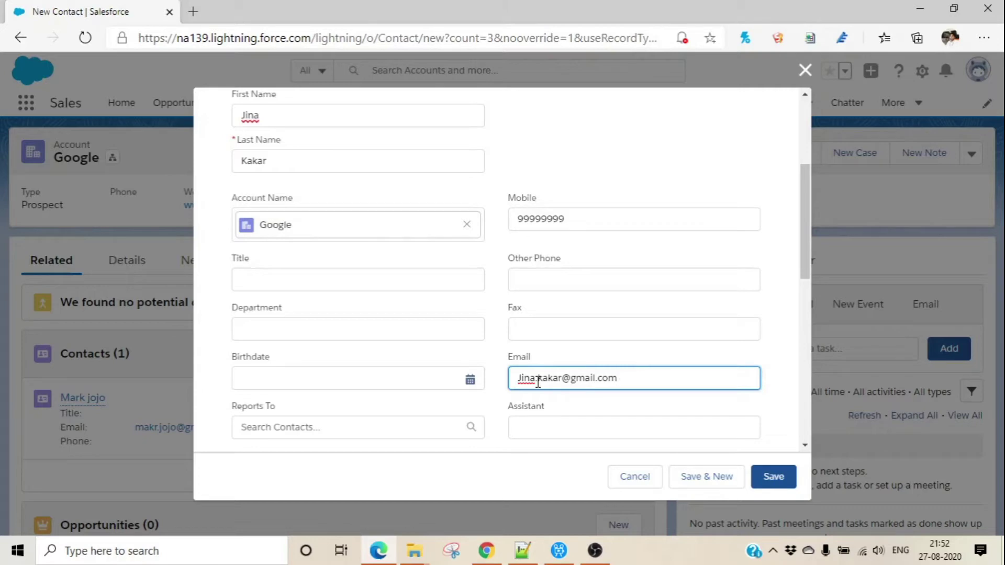
left_click(773, 477)
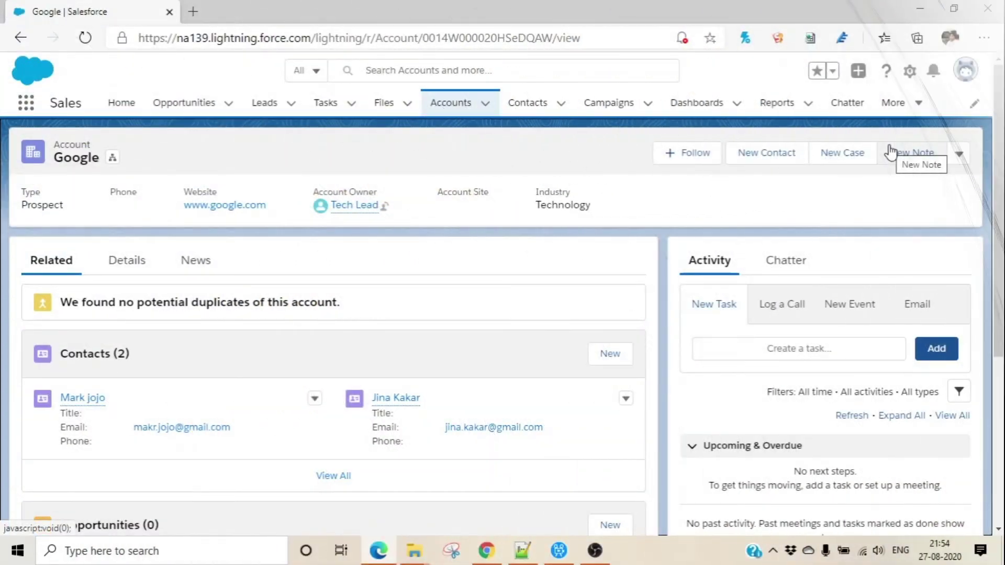
Open Setup, search Quick Find for 'Account' and go to Account Settings.
left_click(910, 73)
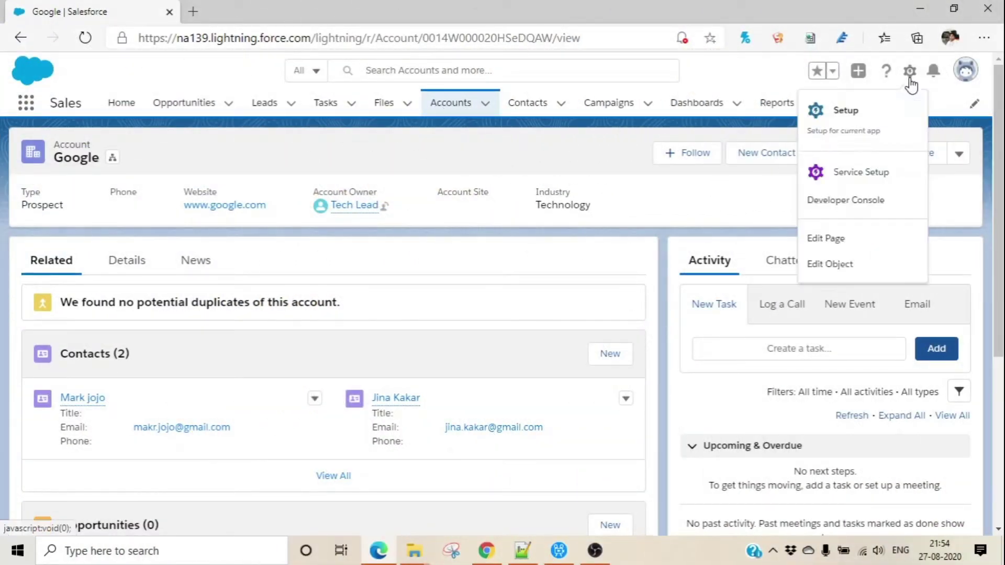
left_click(808, 122)
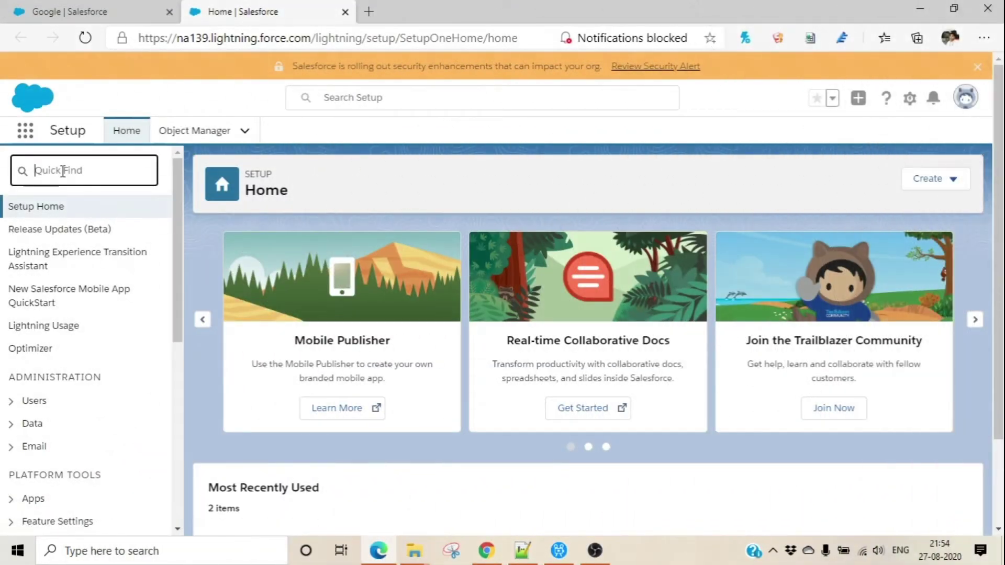
type("Account")
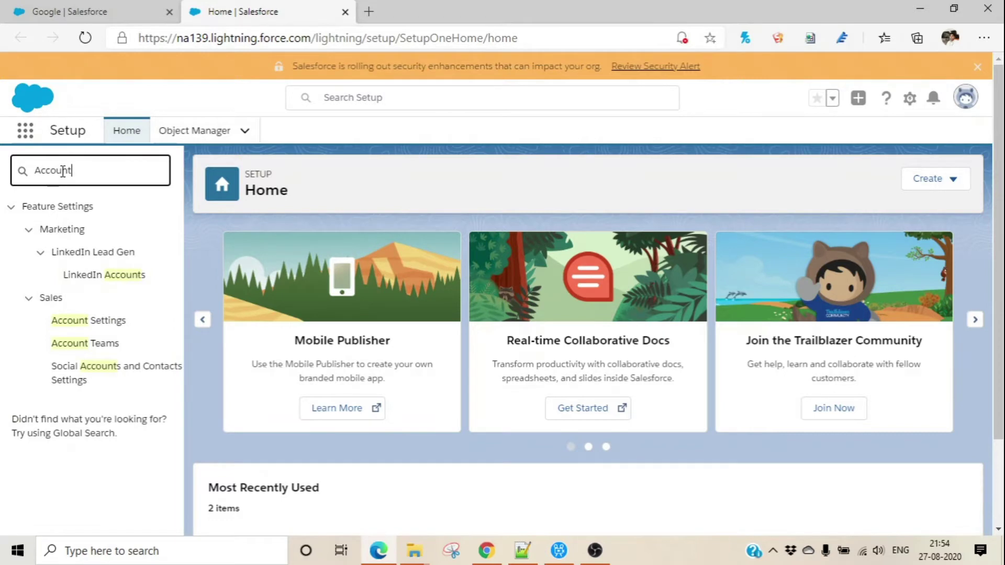
left_click(96, 328)
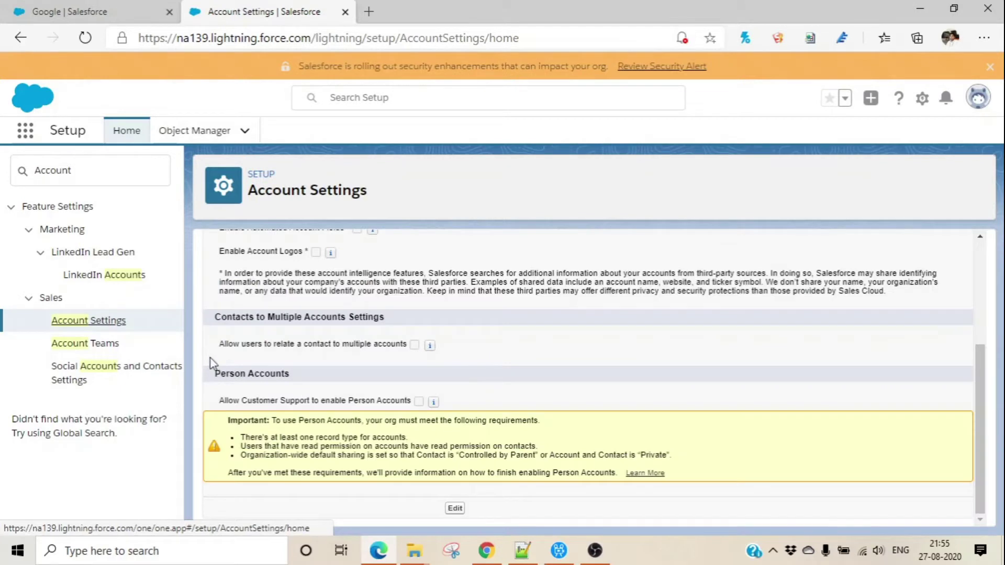
left_click_drag(219, 349, 399, 354)
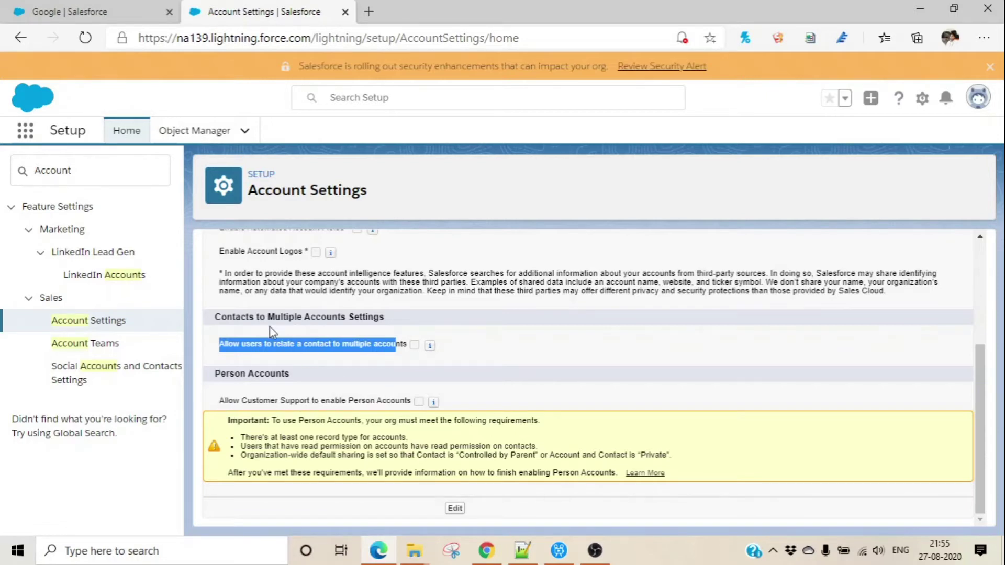
left_click(495, 346)
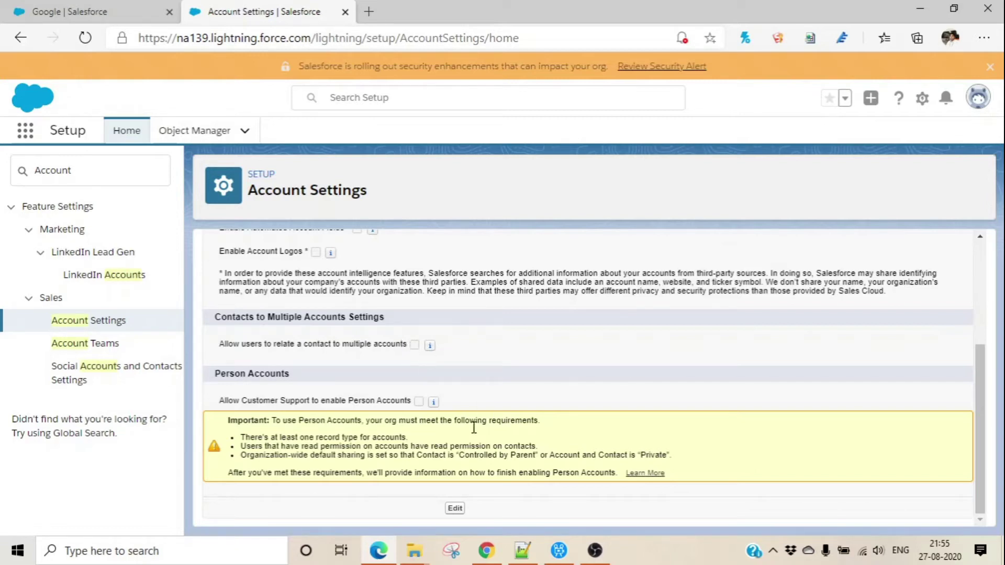
Edit Account Settings, tick 'Allow users to relate a contact to multiple accounts', and save.
left_click(456, 509)
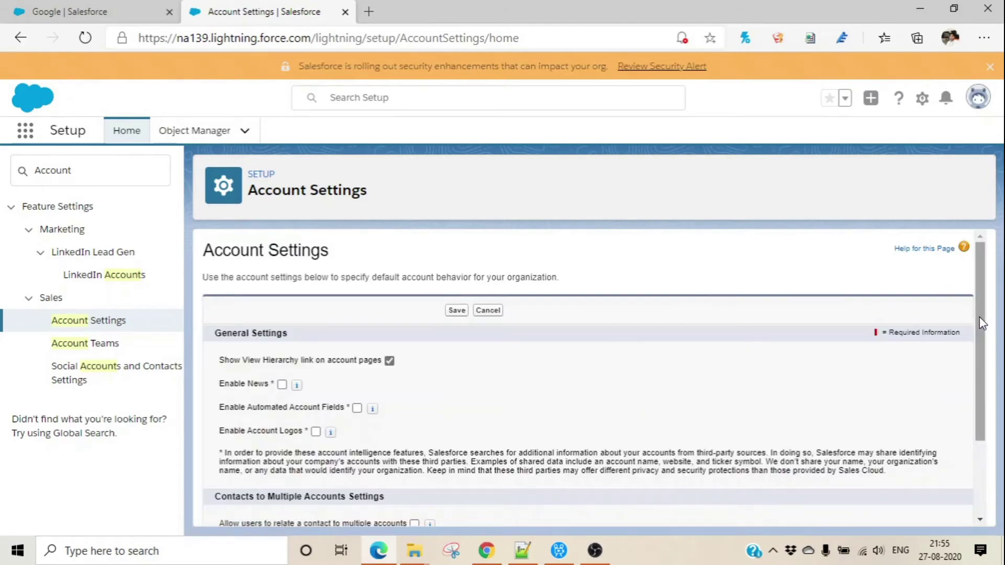
scroll(979, 316, "down", 3)
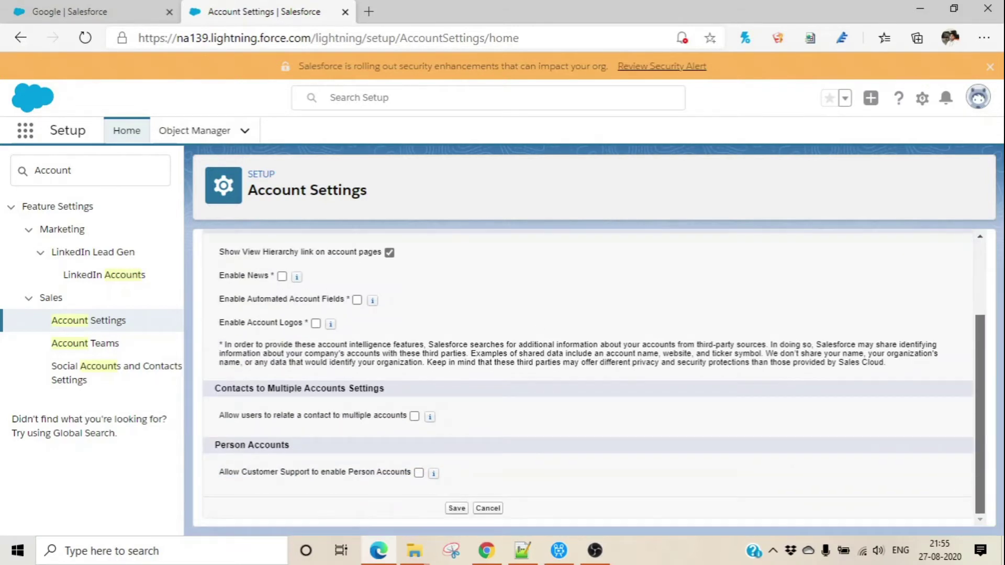
left_click(414, 417)
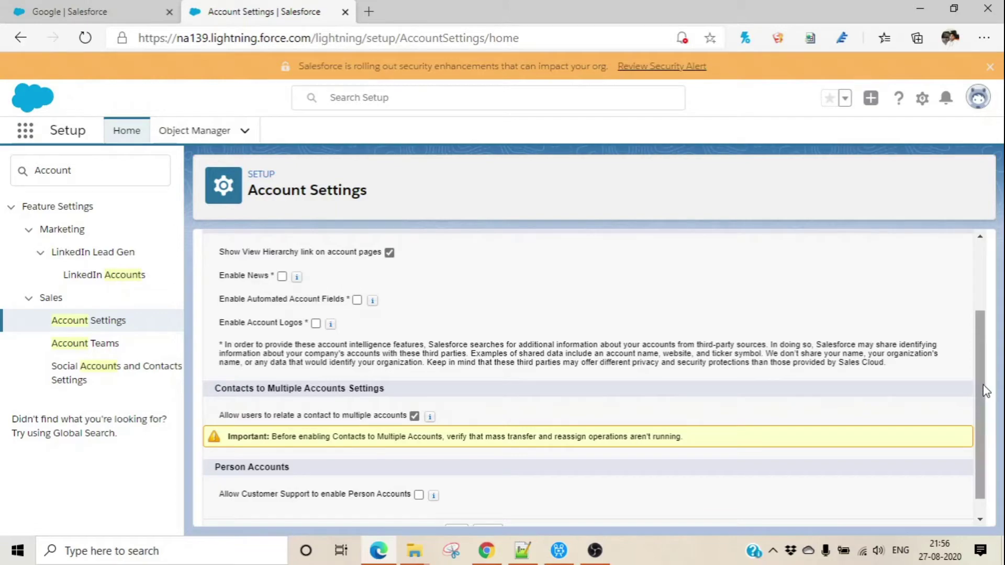
scroll(984, 392, "down", 2)
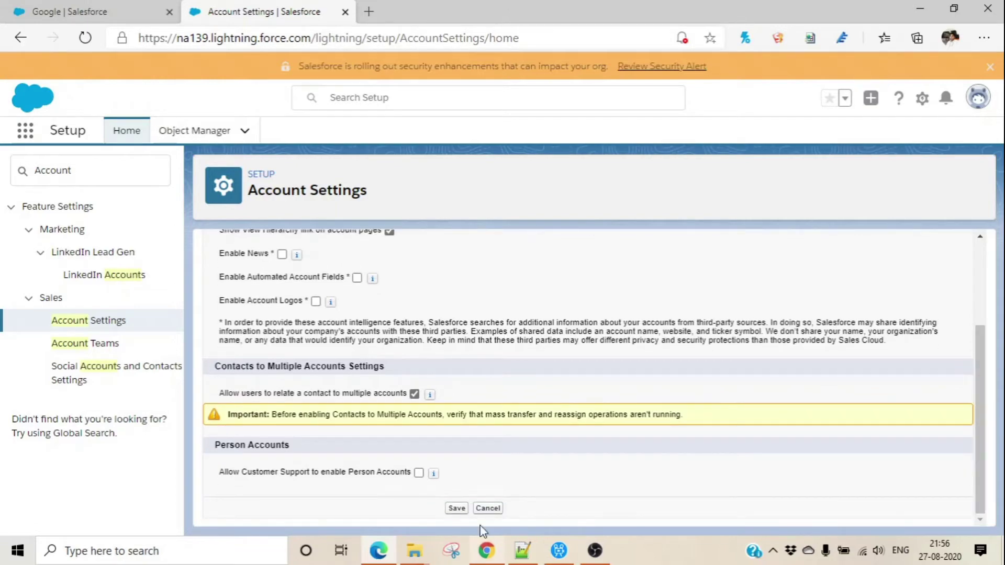
left_click(457, 509)
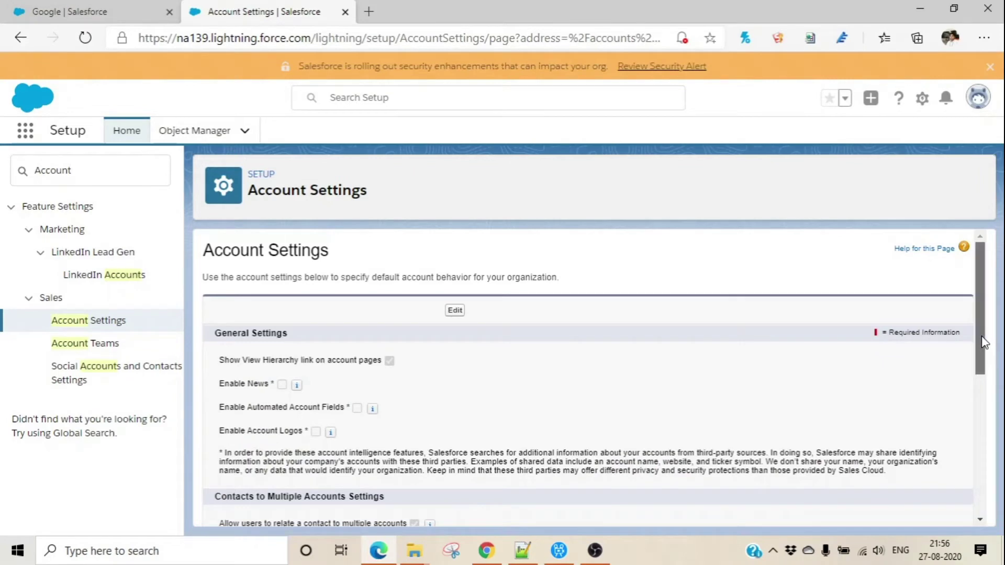
scroll(987, 333, "down", 3)
scroll(958, 332, "up", 4)
From the Google account, open Setup in a new tab and find Object Manager.
left_click(103, 11)
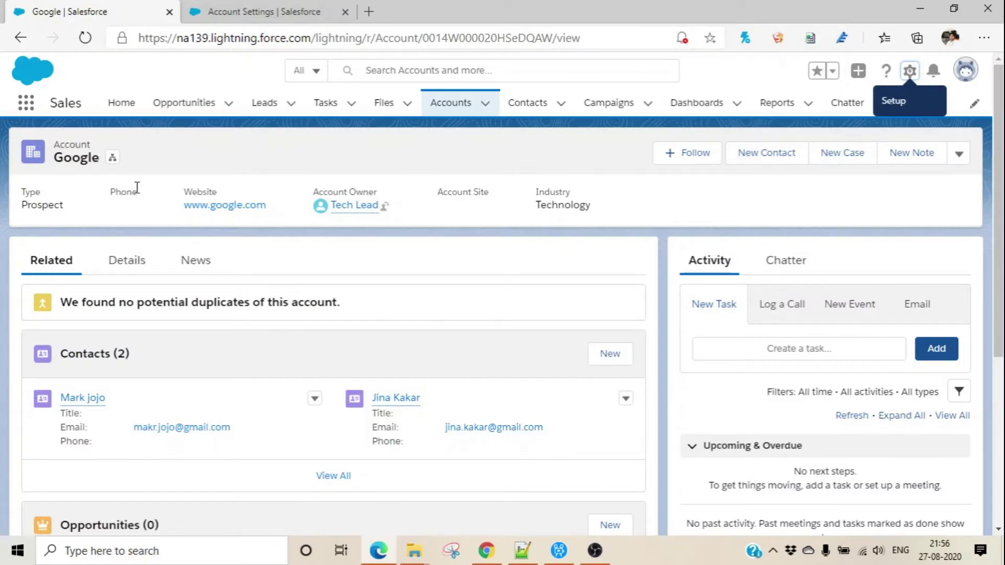
scroll(998, 252, "down", 1)
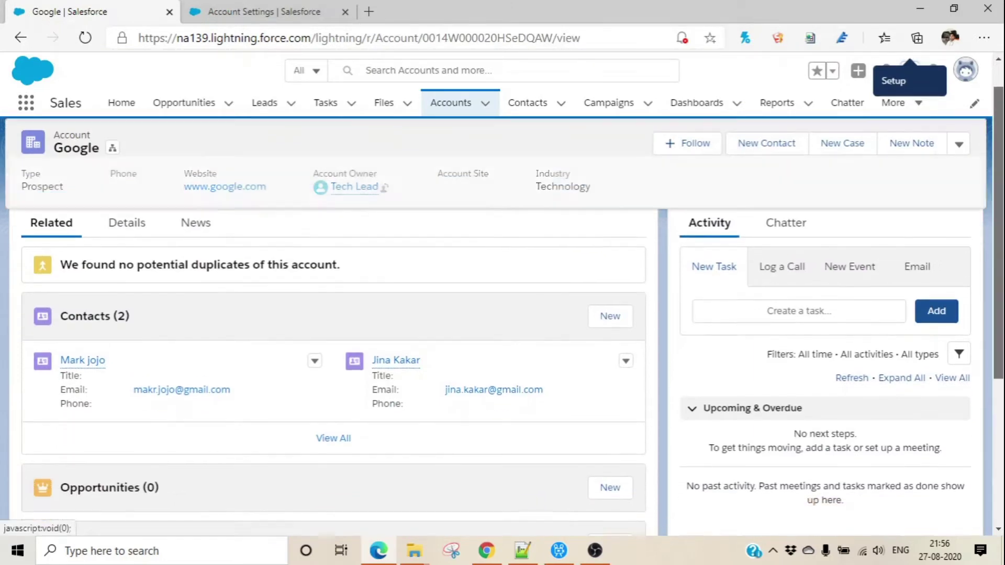
scroll(989, 181, "up", 1)
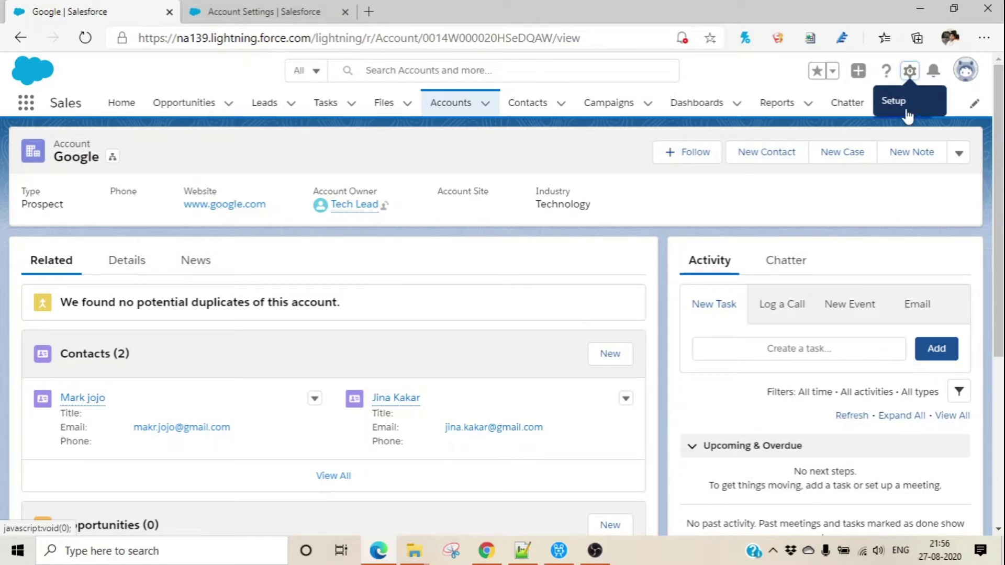
left_click(911, 75)
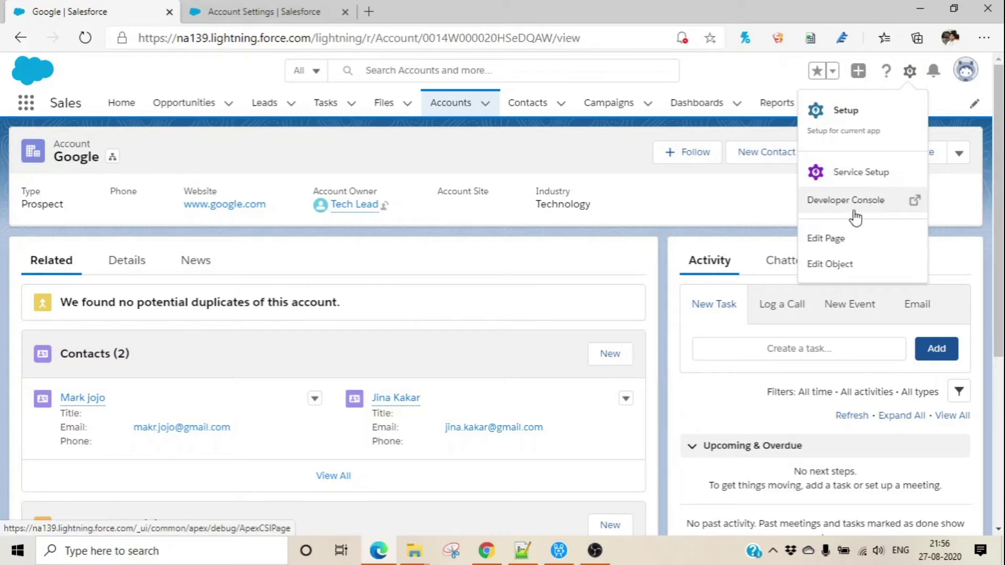
left_click(852, 131)
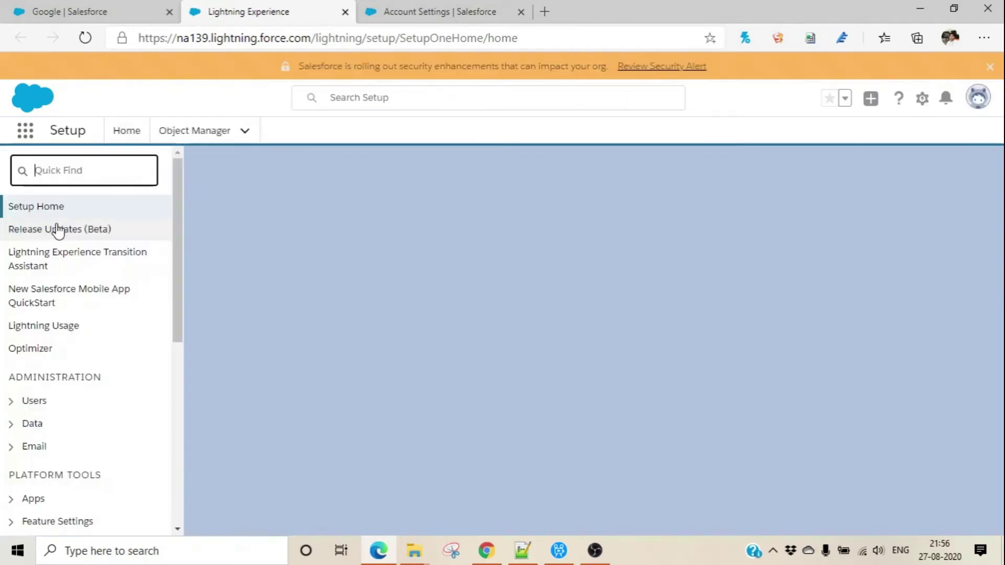
left_click(49, 169)
type("O")
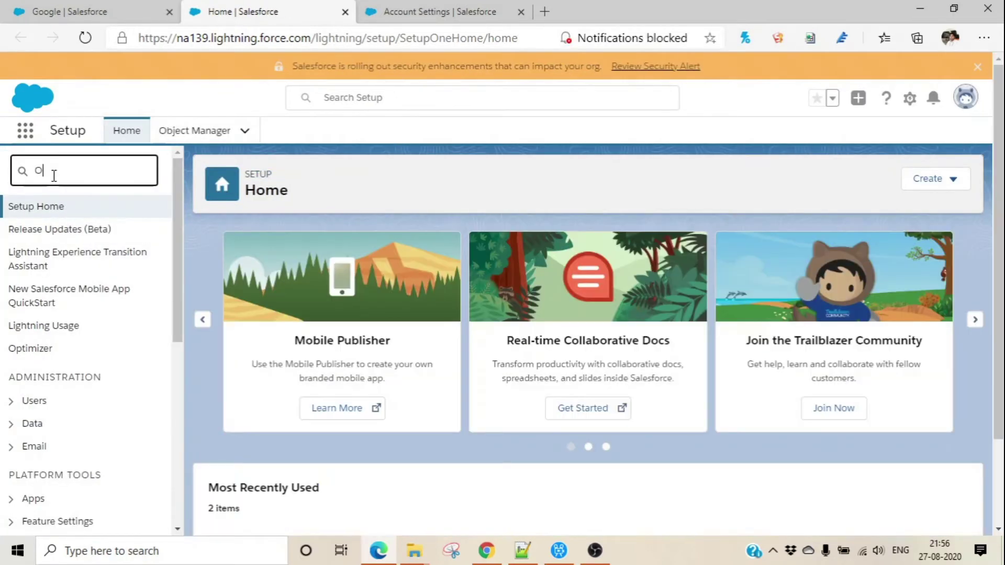
type("bject Manage")
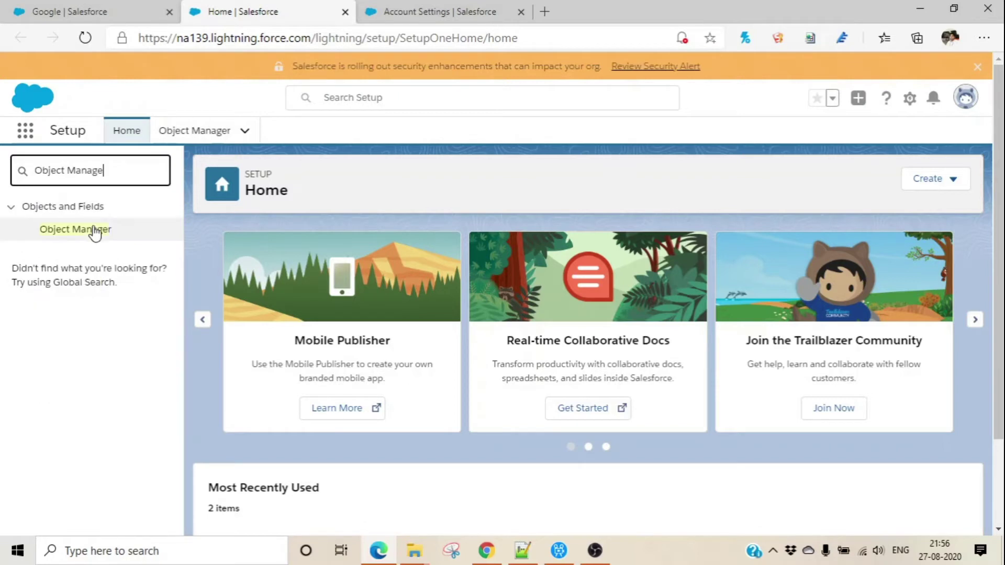
left_click(95, 231)
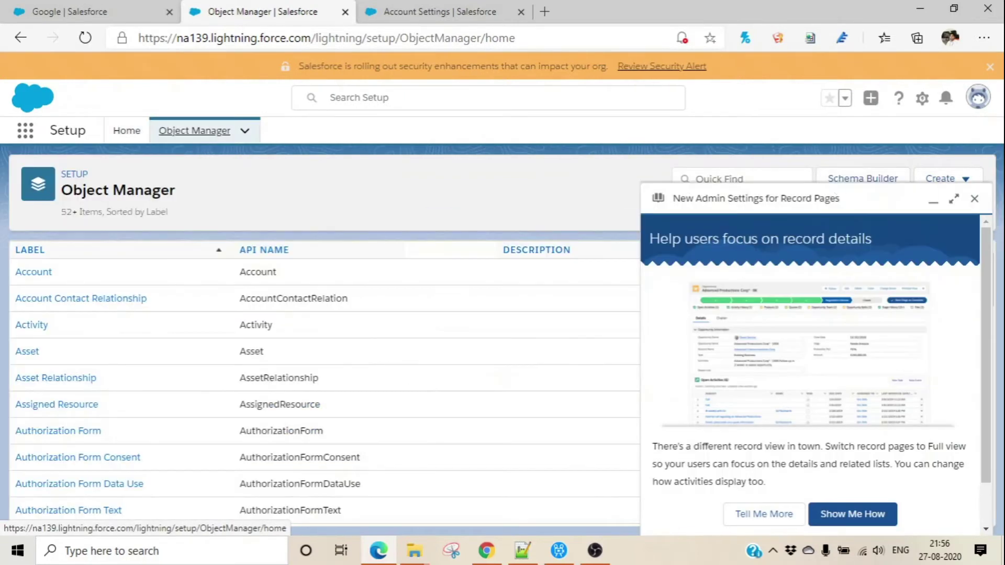
Inspect Account Contact Relationship's Page Layouts and Fields & Relationships, then go back to Google.
left_click(974, 199)
left_click(713, 180)
type("Contact")
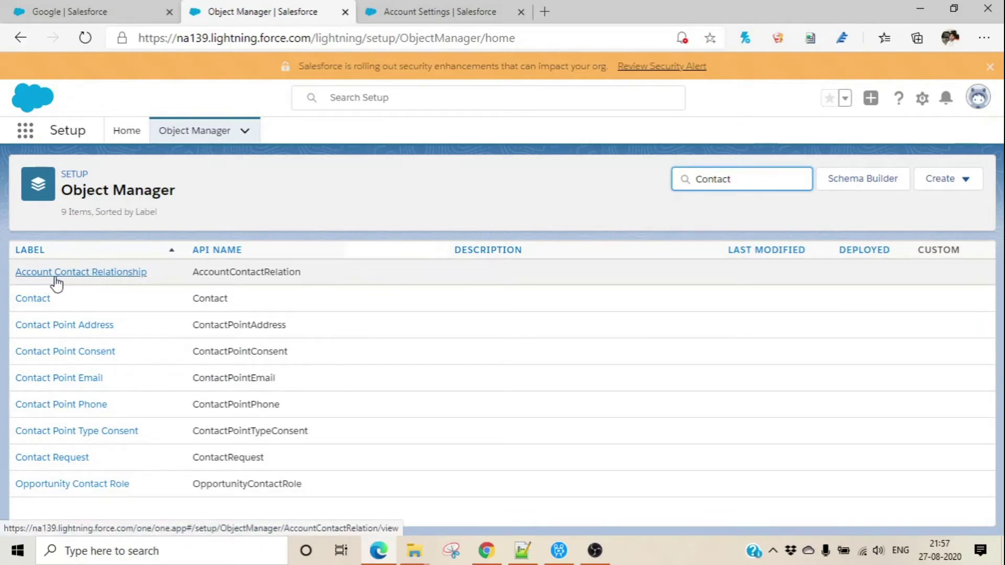
left_click(113, 278)
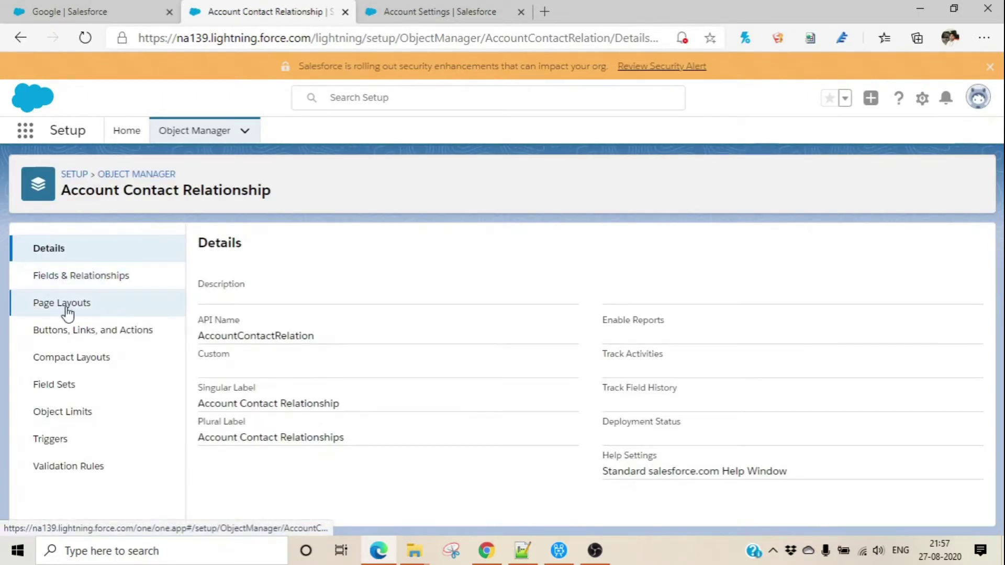
left_click(68, 314)
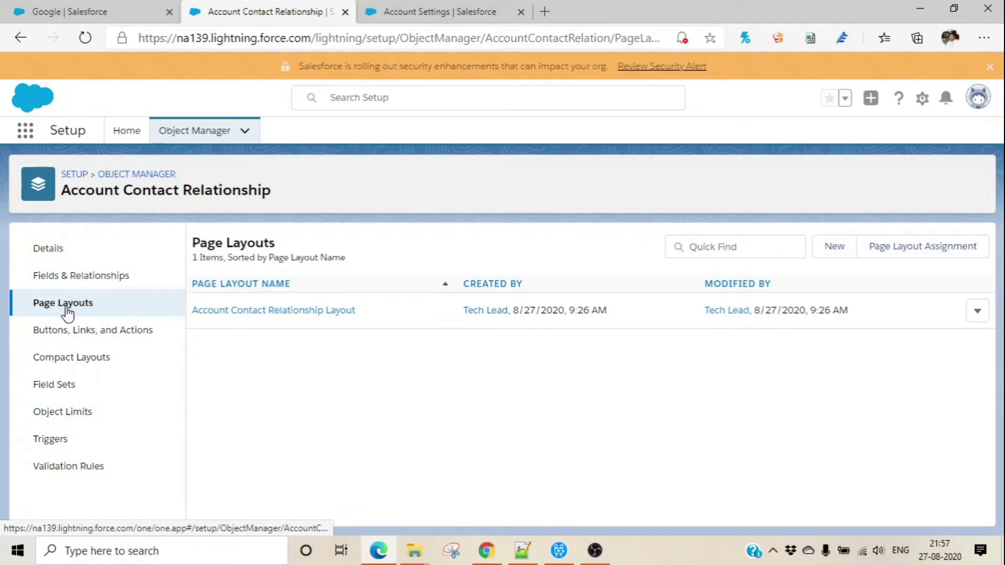
left_click(76, 282)
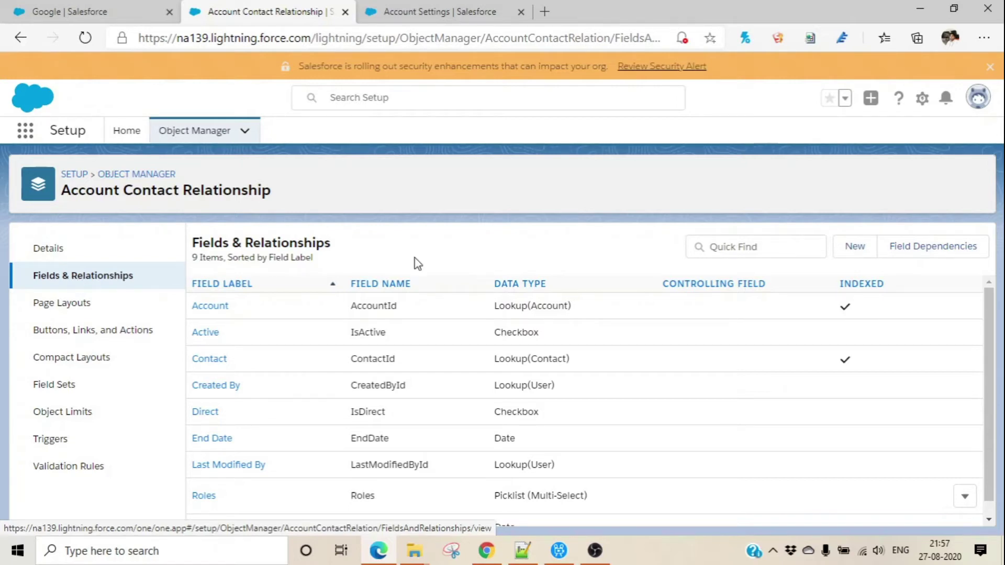
left_click(70, 14)
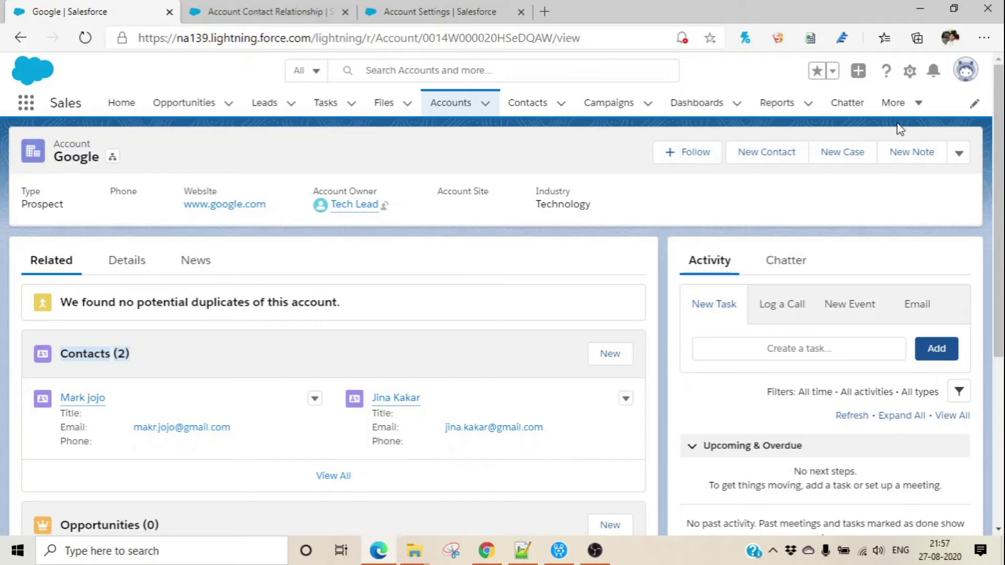
From the Google record, edit the Account object and open its Account Layout.
left_click(910, 73)
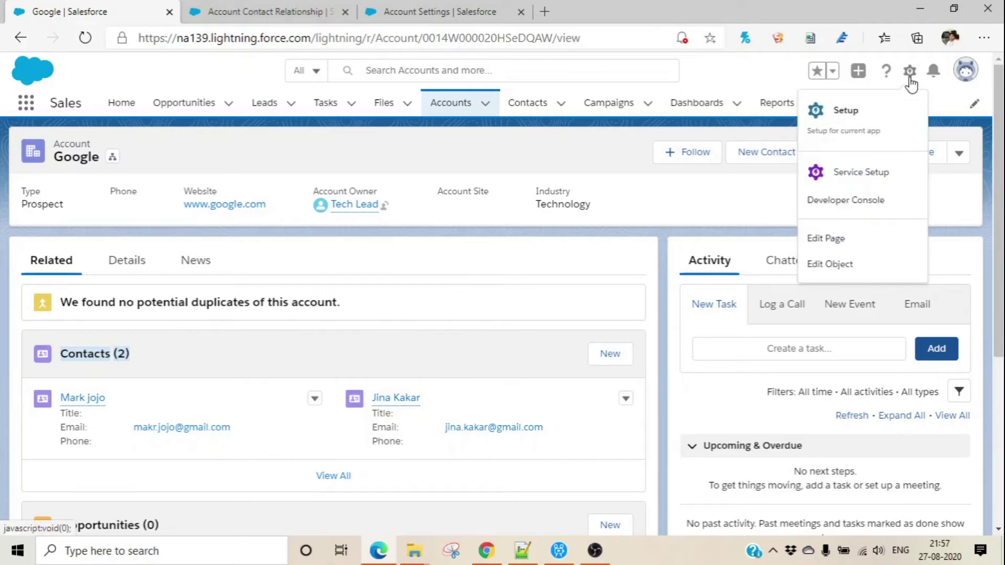
left_click(848, 279)
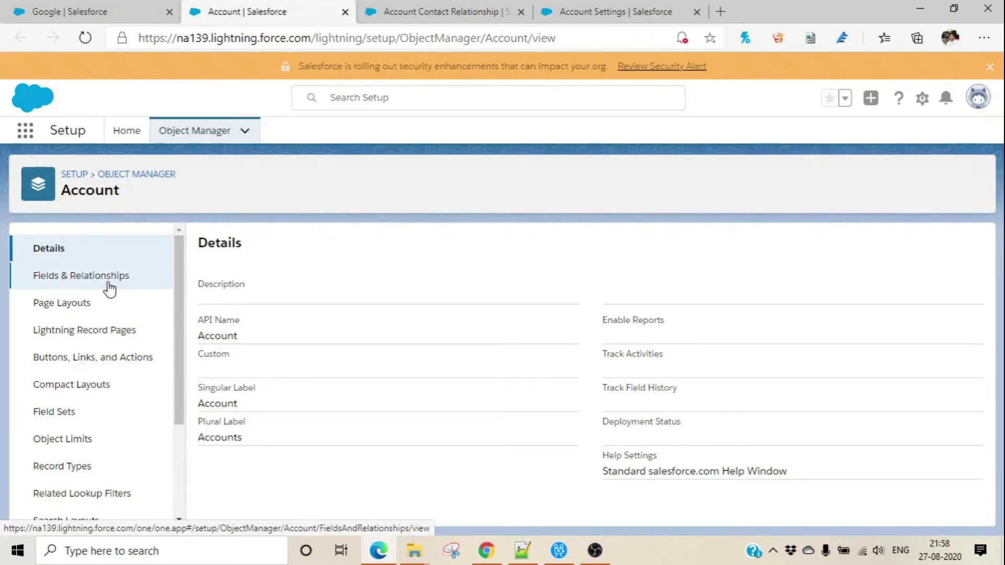
left_click(77, 313)
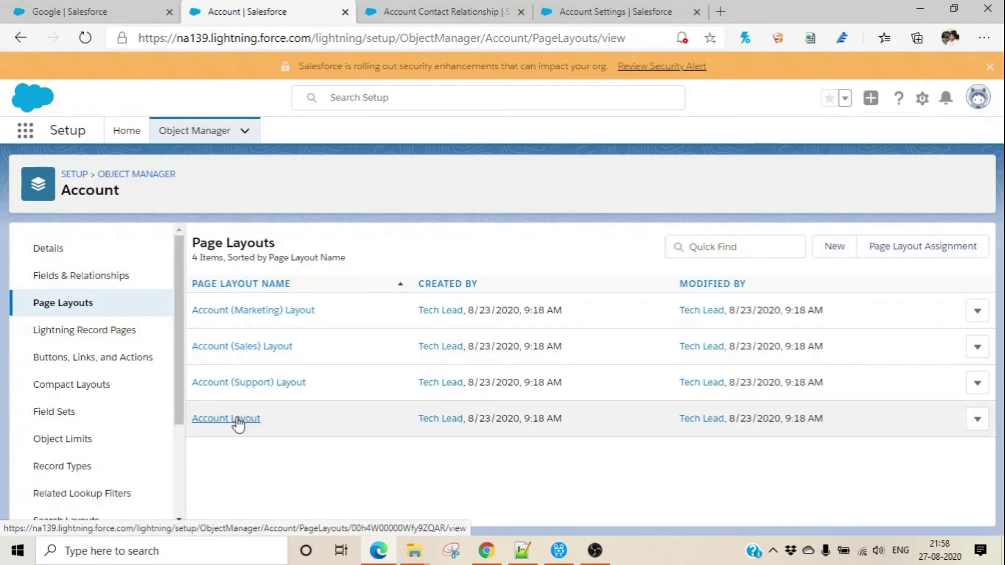
left_click(236, 418)
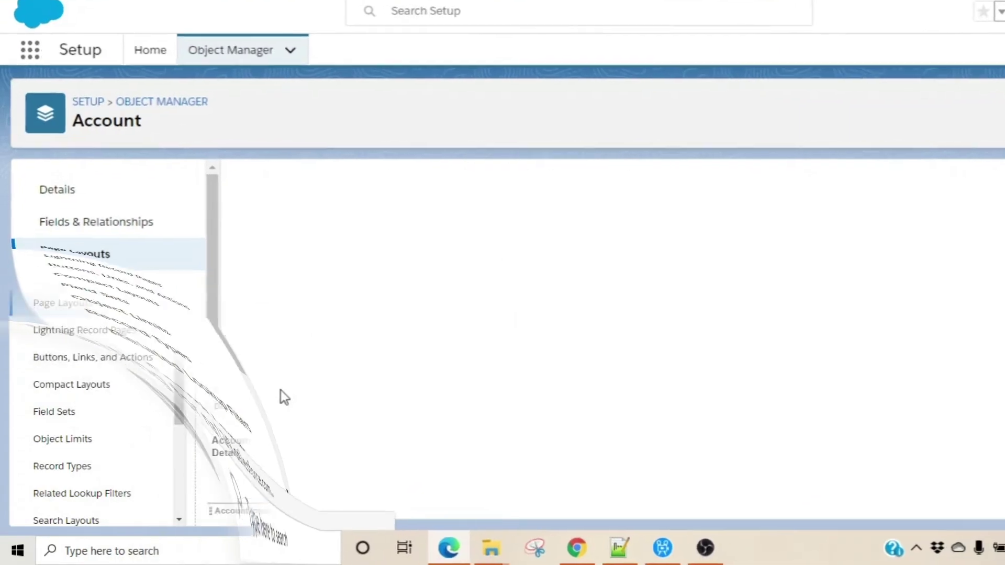
Add Related Contacts to the Account Layout, remove the Contacts list, and save.
scroll(1000, 441, "down", 10)
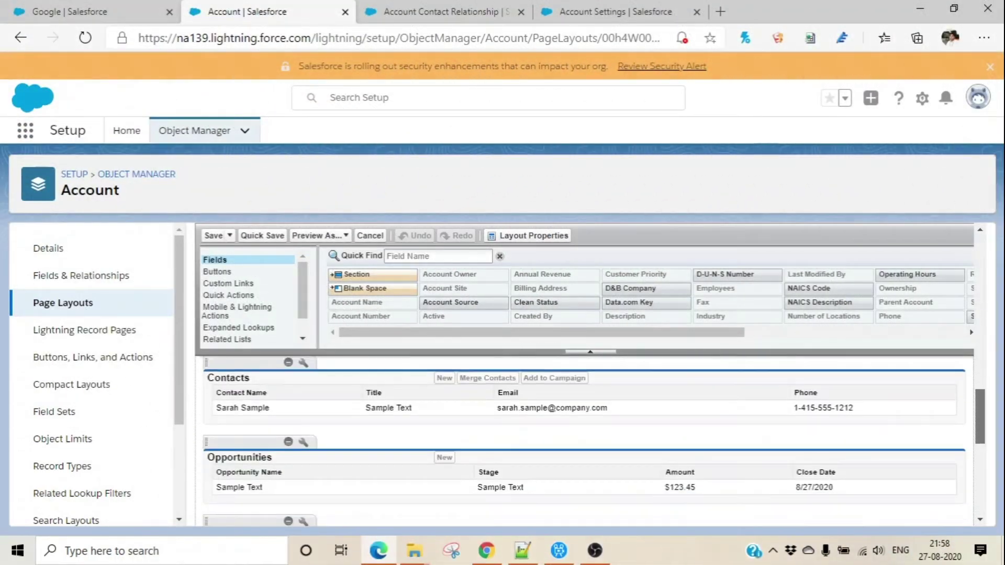
scroll(1000, 441, "up", 3)
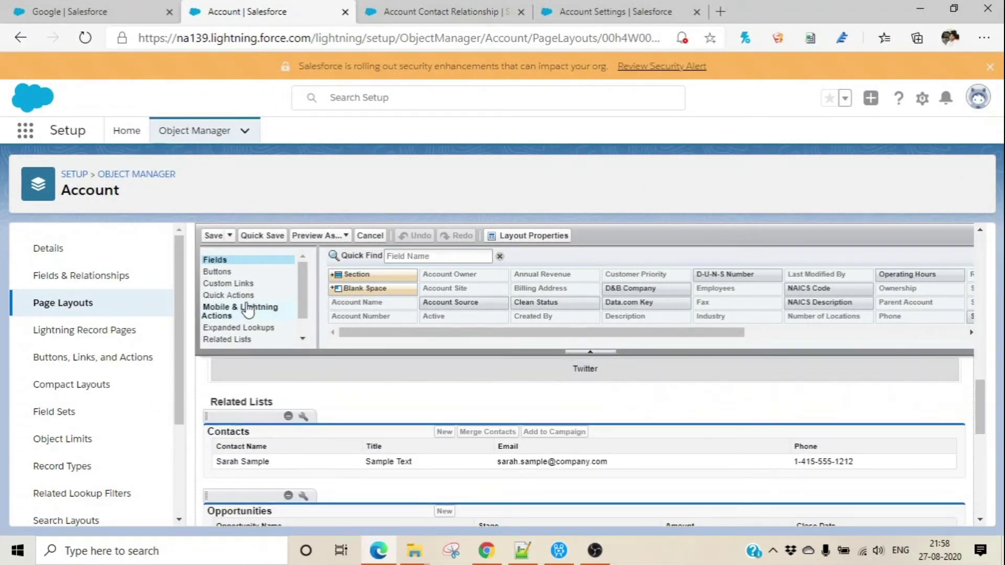
left_click(235, 341)
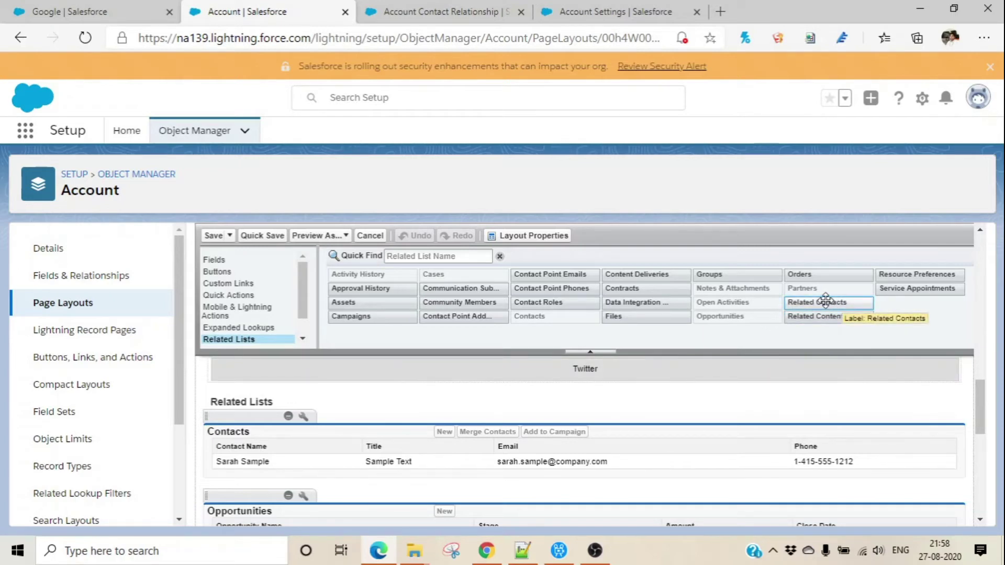
left_click_drag(826, 302, 292, 466)
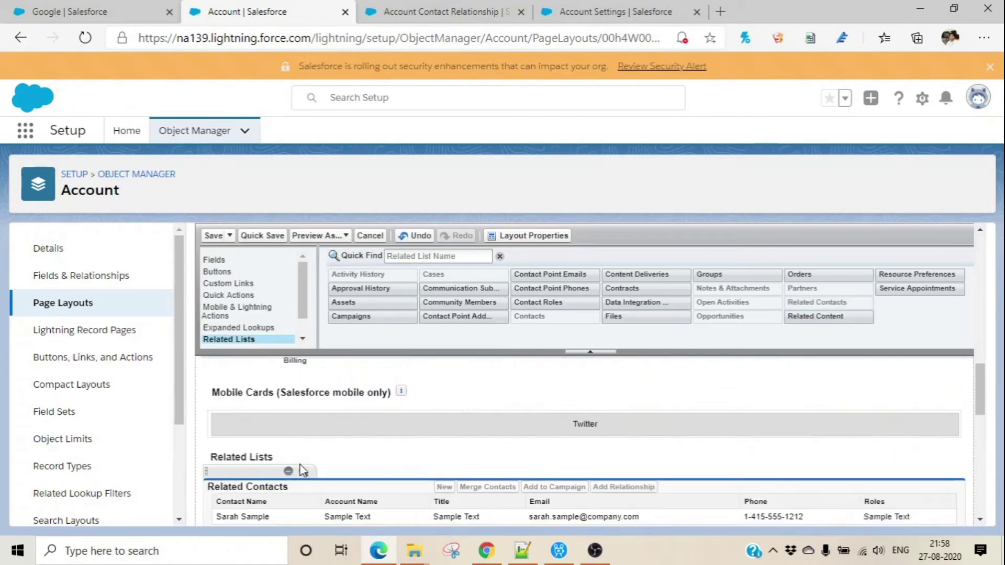
left_click_drag(980, 382, 985, 410)
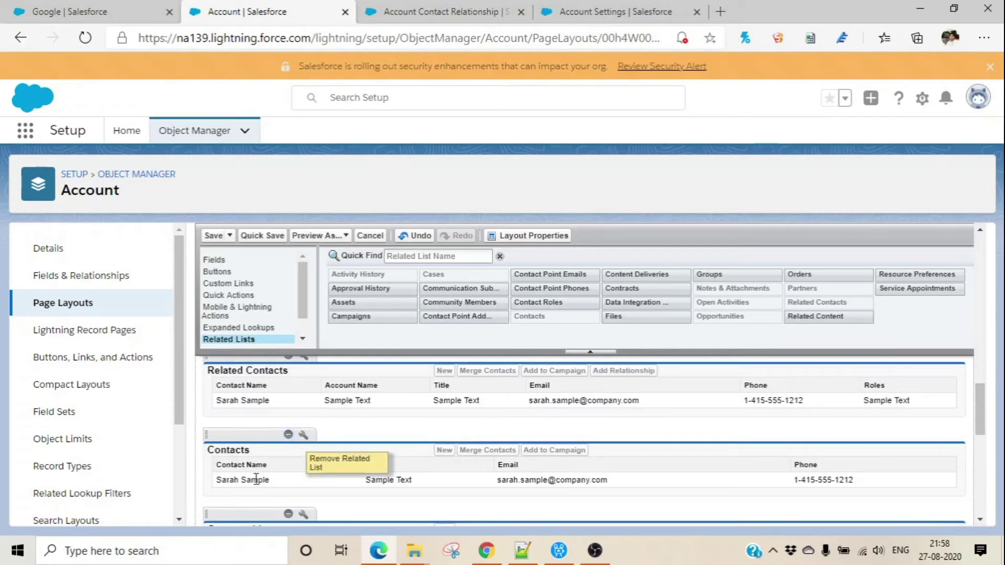
left_click(288, 435)
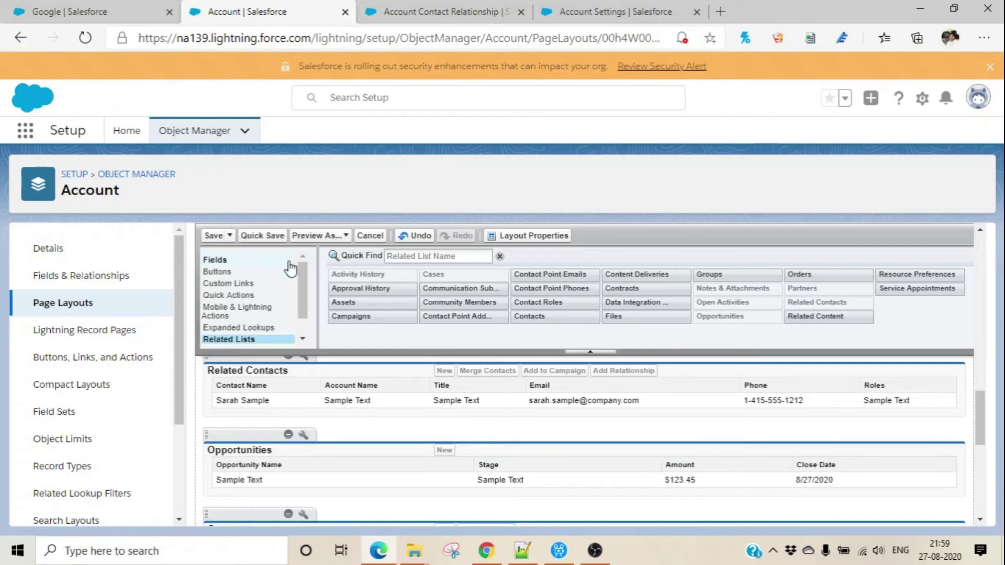
left_click(236, 201)
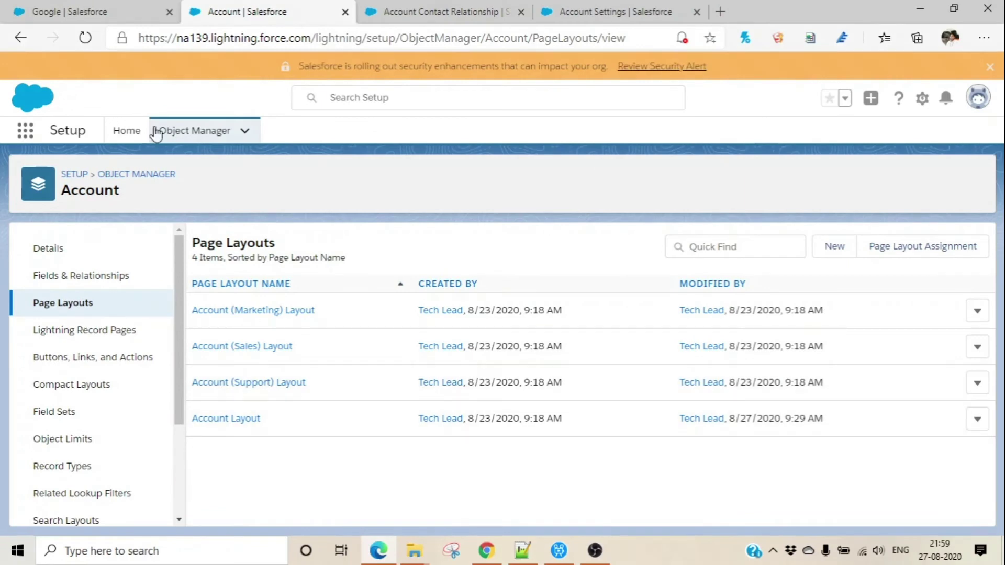
left_click(103, 11)
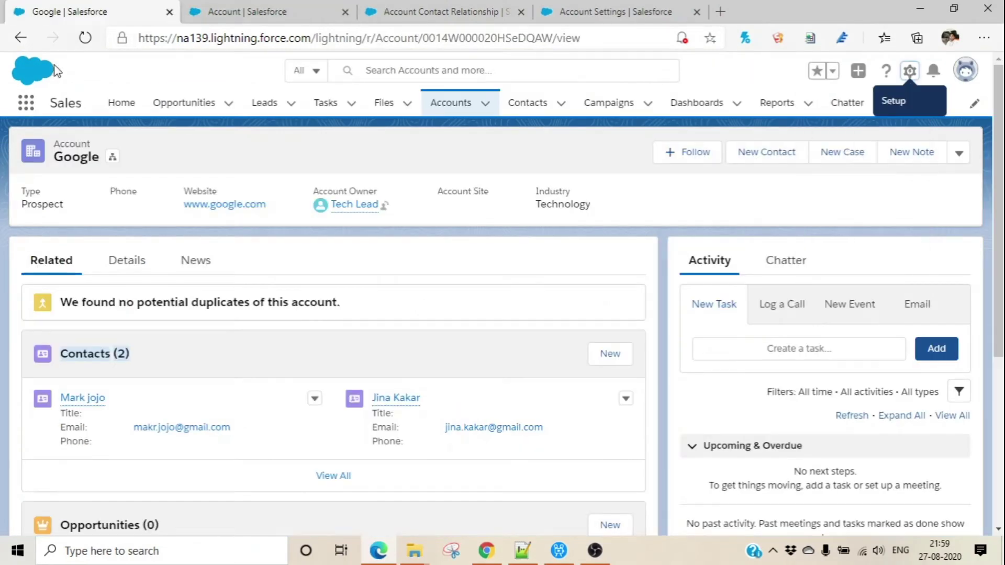
Reload the Google account to show Related Contacts (2), then open the Recently Viewed accounts list.
left_click(86, 39)
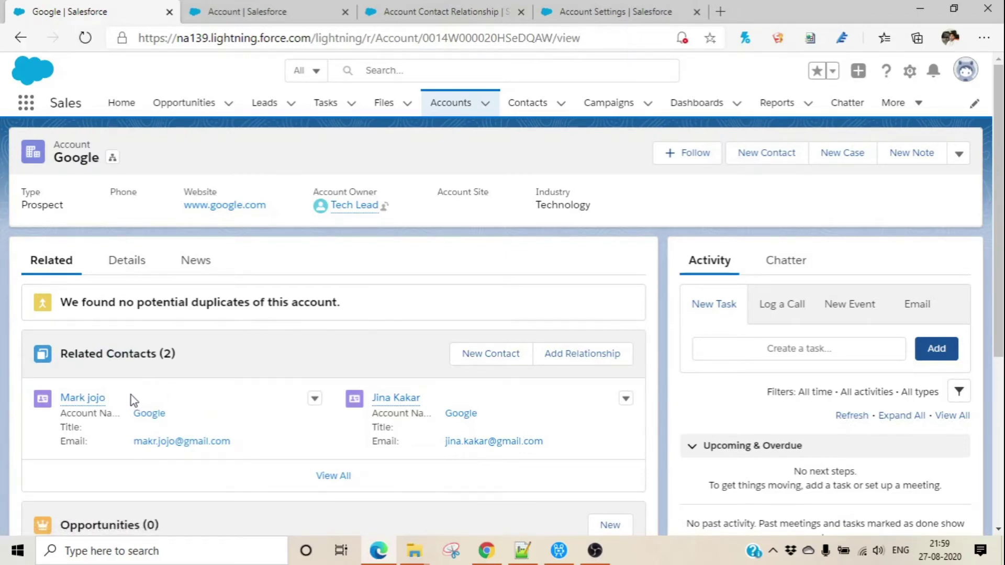
mouse_move(71, 397)
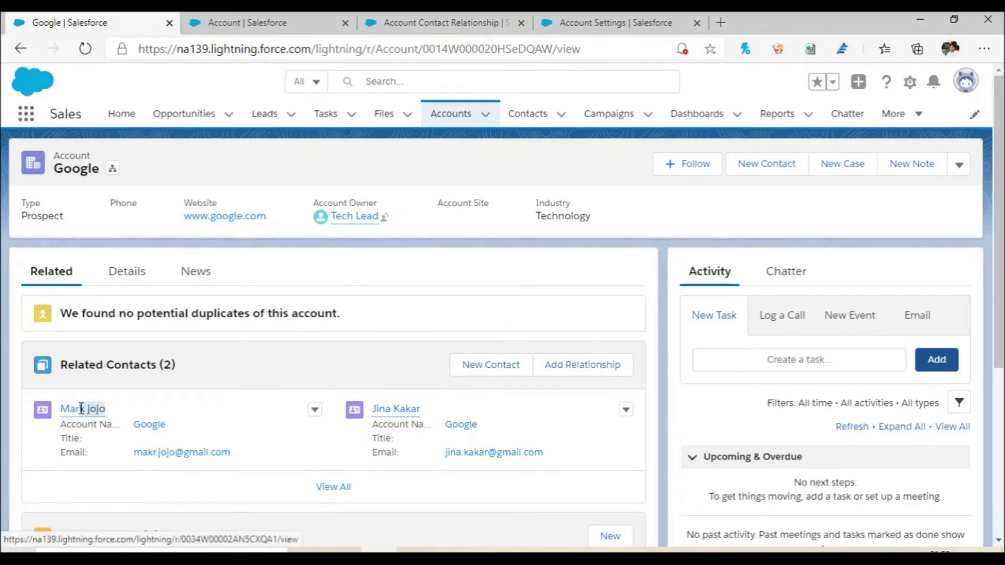
mouse_move(65, 399)
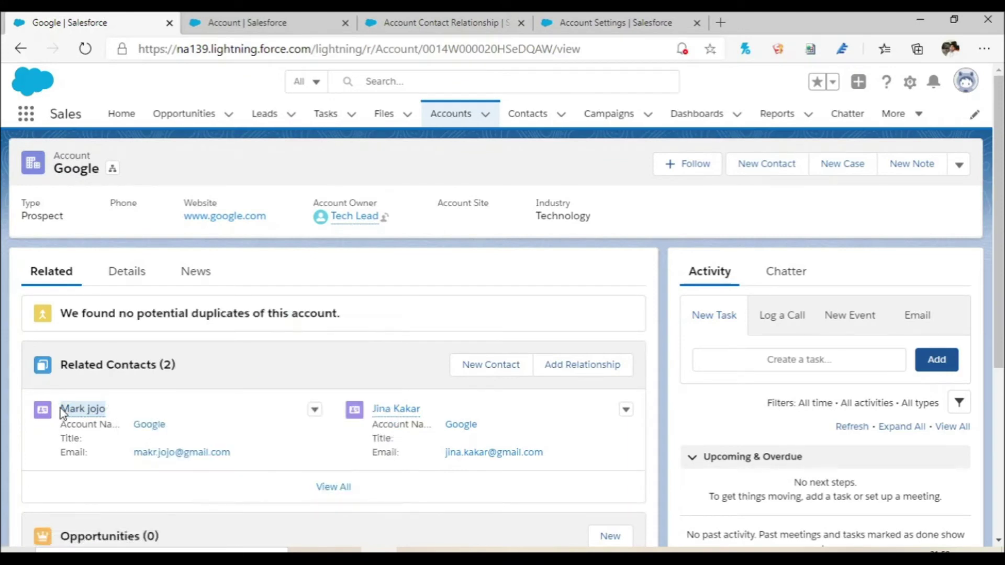
left_click(454, 116)
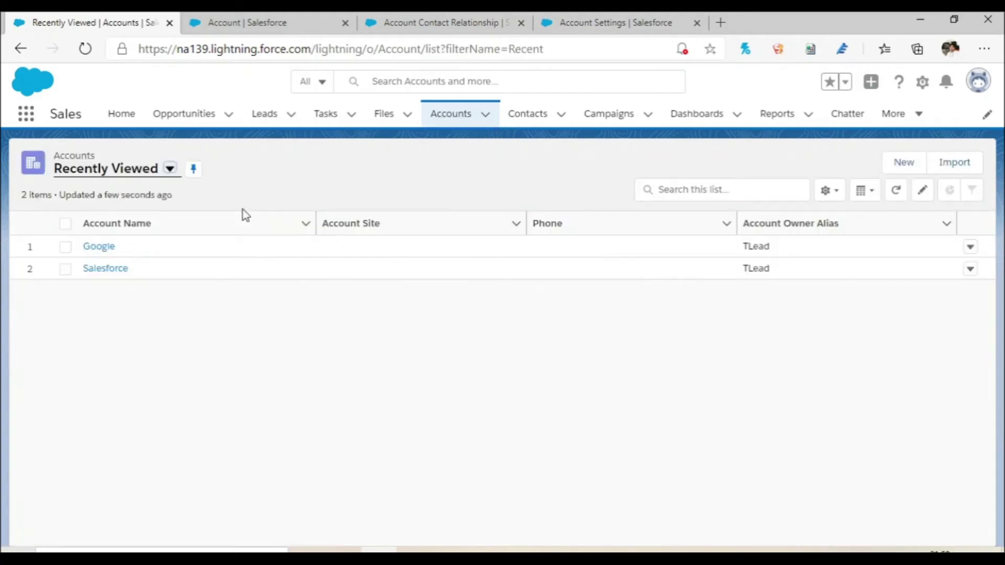
Open the Salesforce account record and dismiss the New Contact form without creating a contact.
left_click(110, 269)
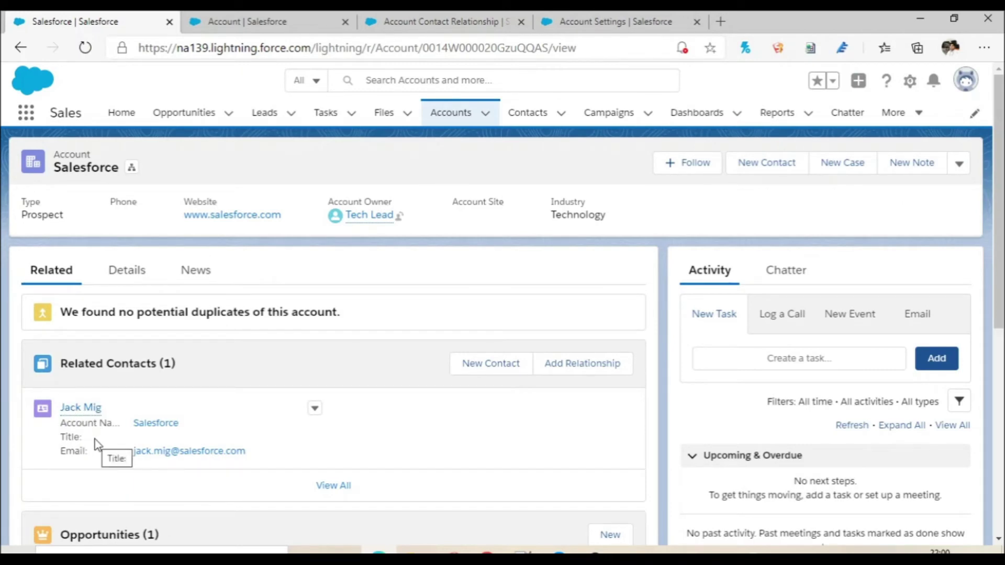
left_click(496, 370)
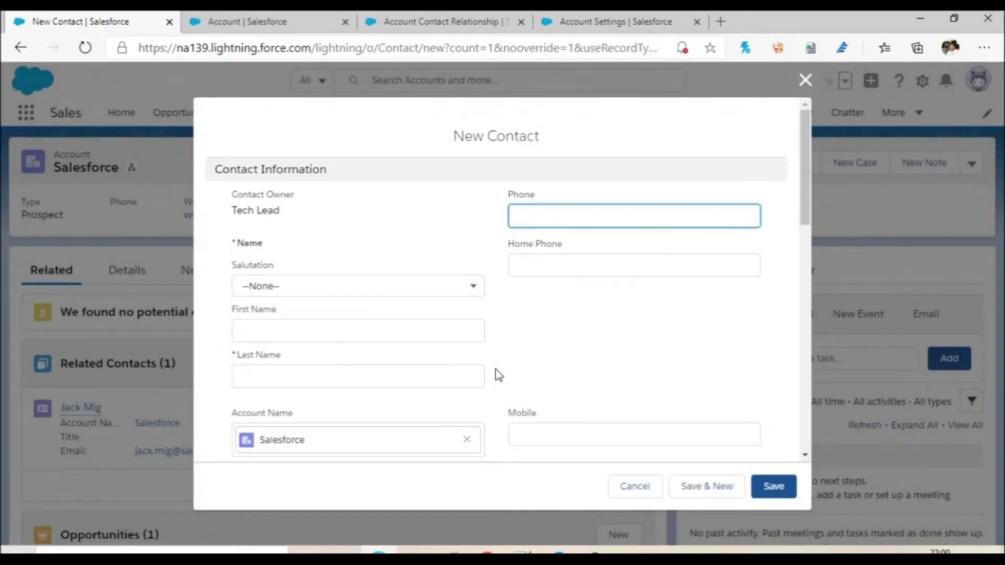
key("Escape")
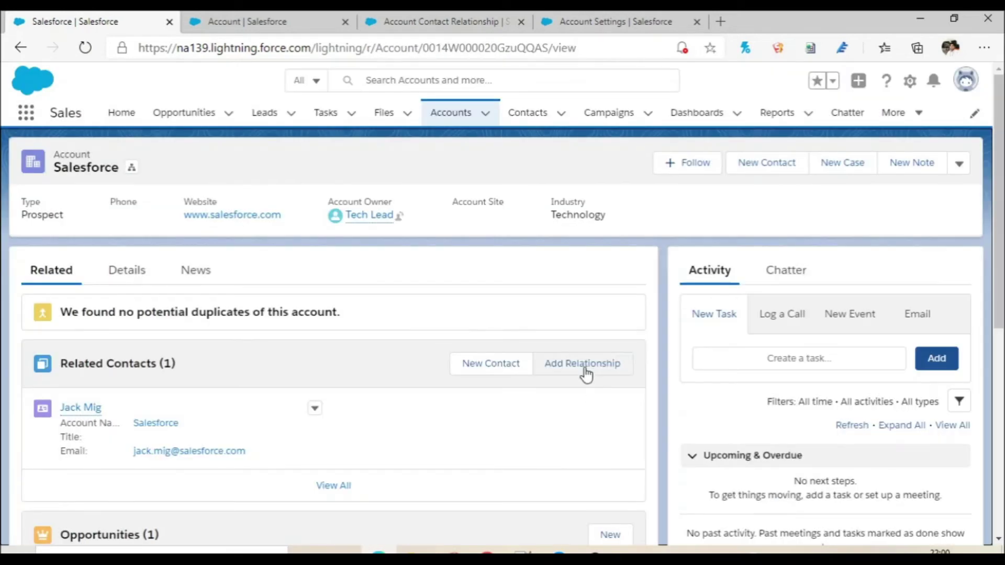
Relate the Google contact to the Salesforce account with the Technical Buyer role and save.
left_click(585, 373)
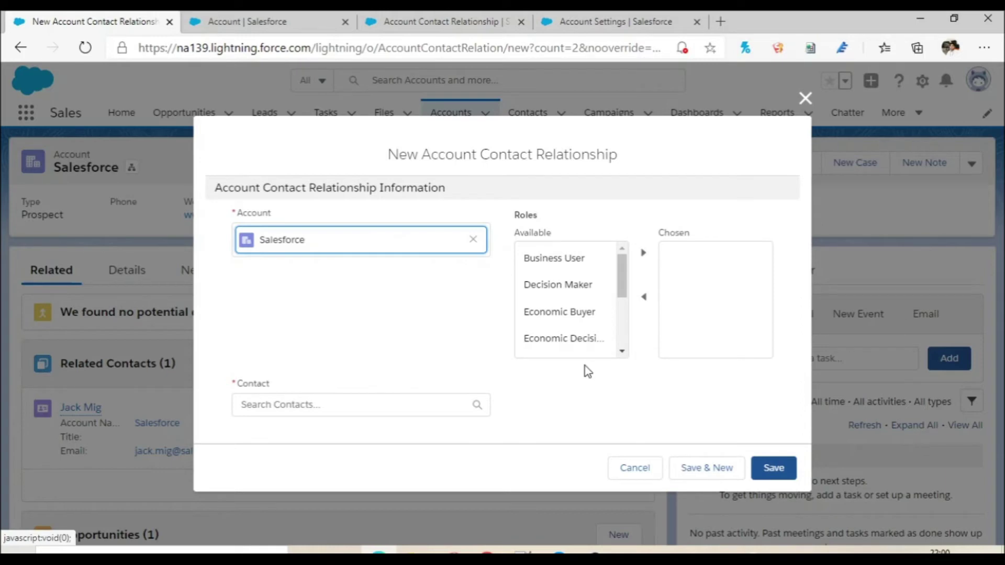
left_click(372, 412)
type("Mark jo")
left_click(306, 406)
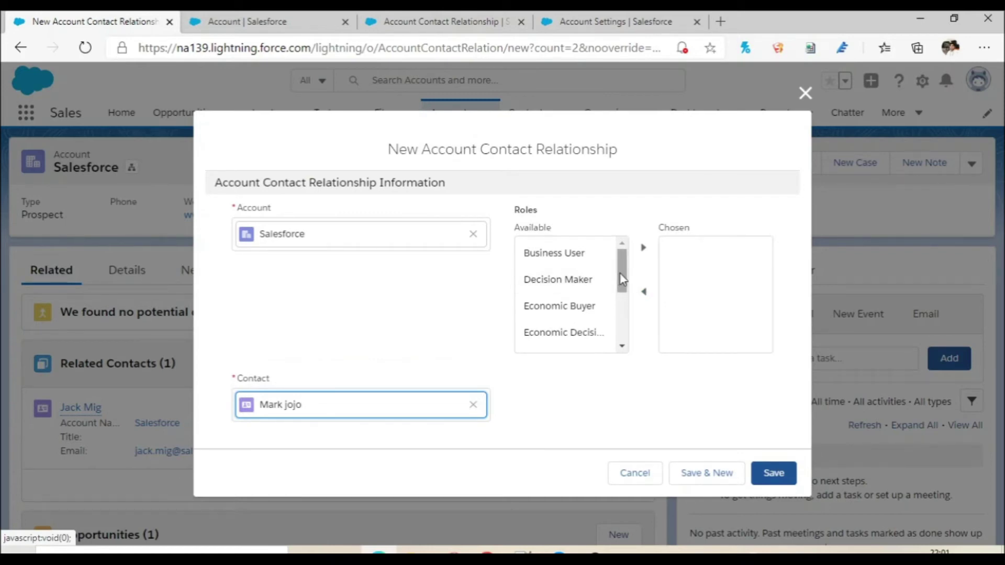
left_click_drag(623, 282, 616, 256)
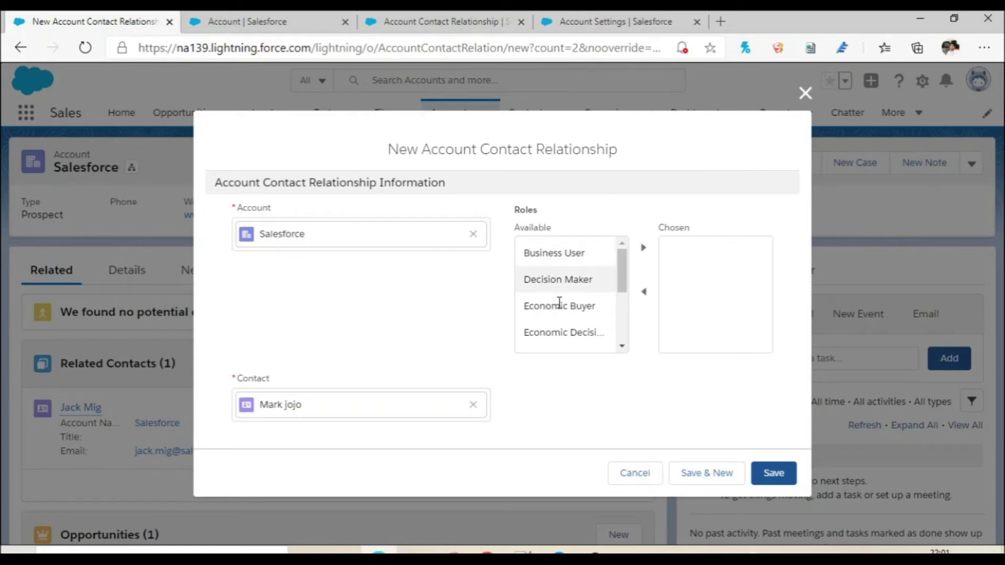
left_click_drag(623, 287, 622, 339)
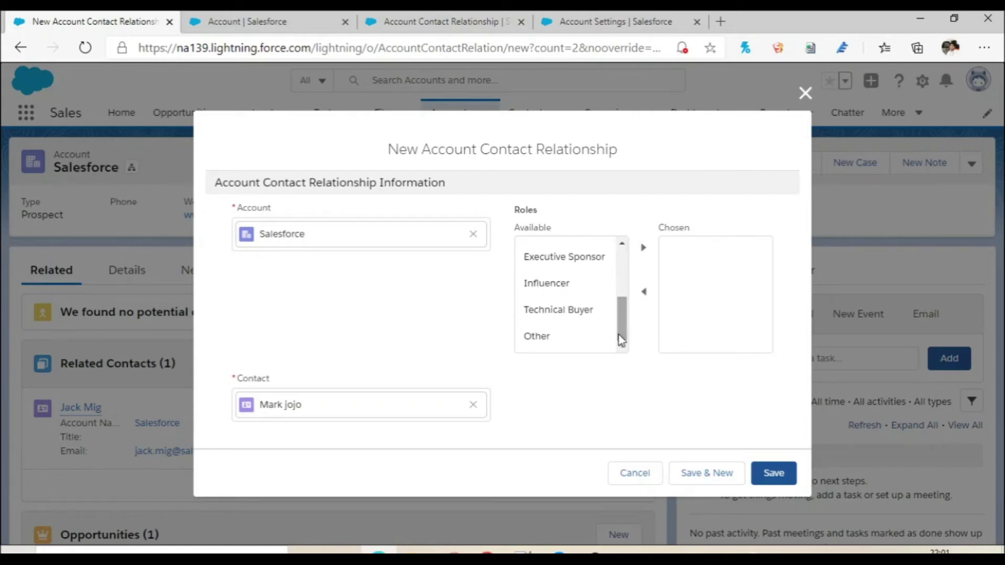
left_click(560, 323)
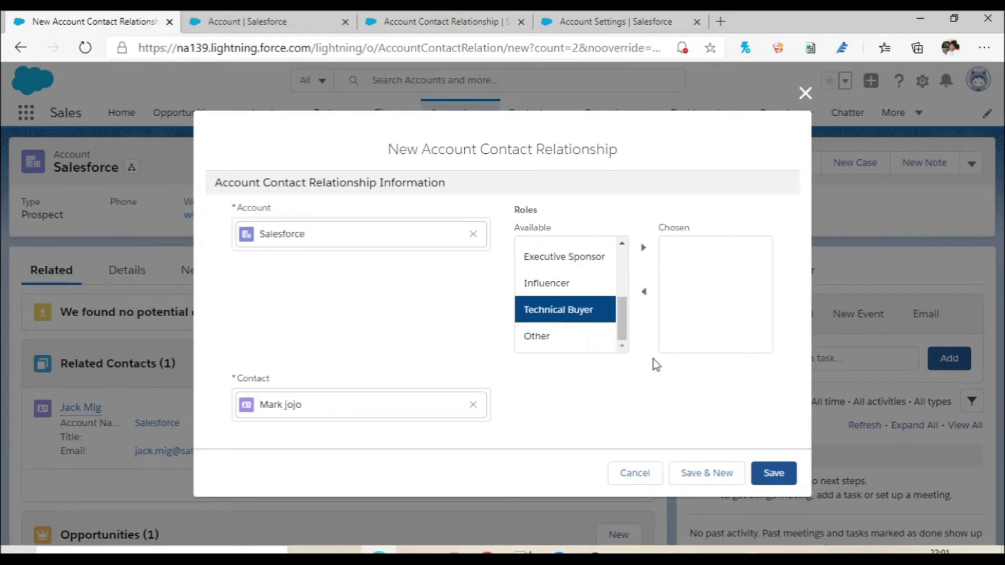
left_click(643, 248)
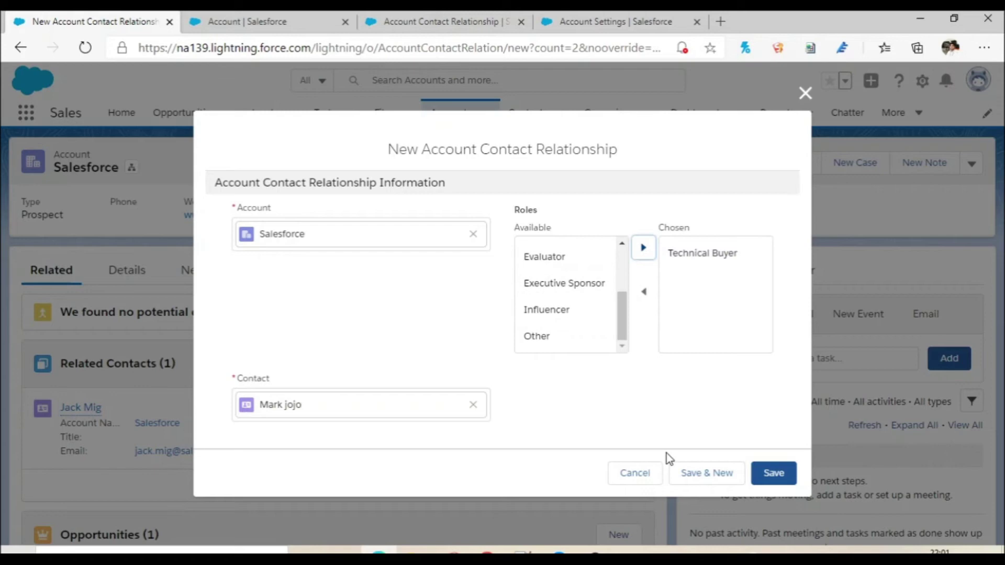
left_click(774, 474)
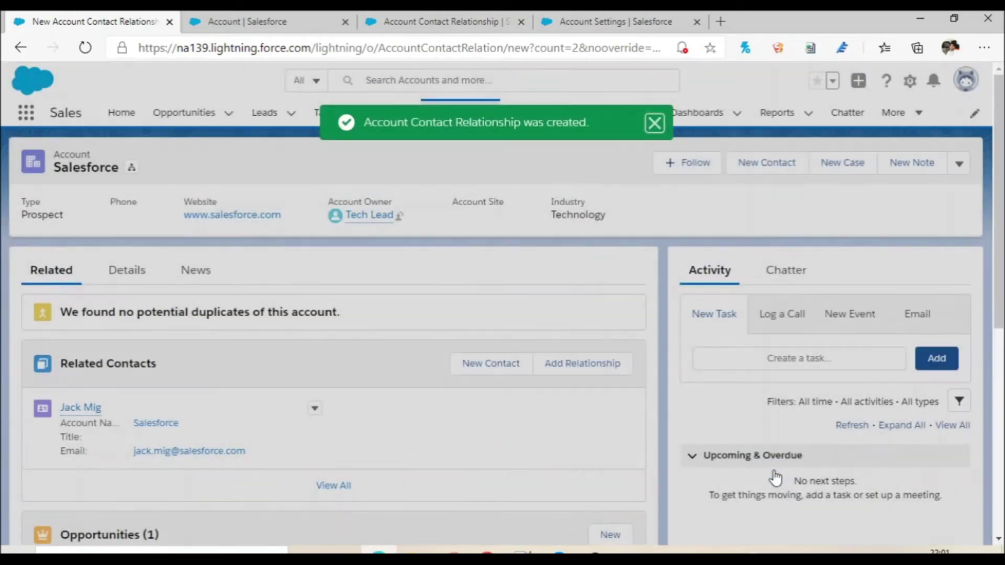
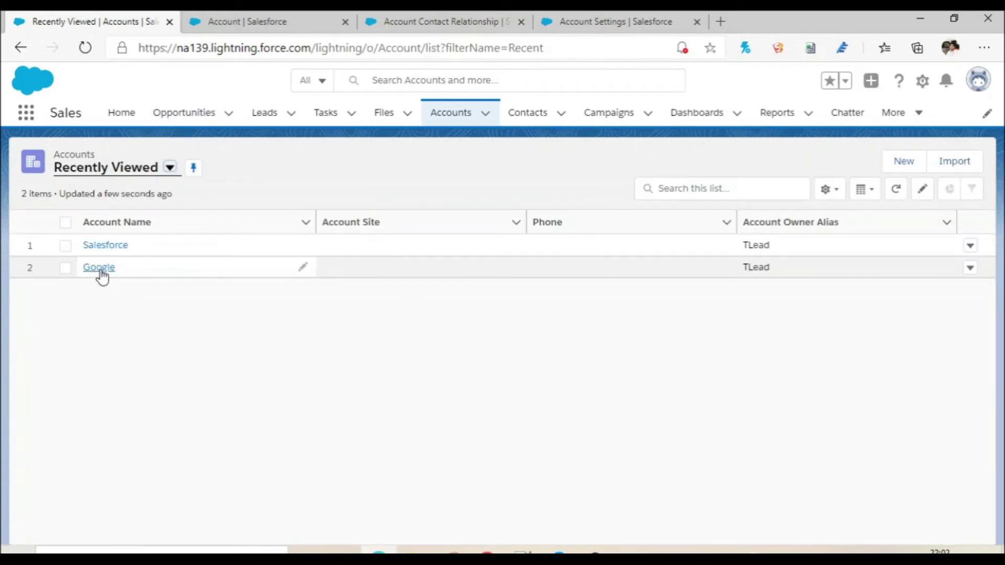
Open the Google account and then its related contact's record.
left_click(100, 271)
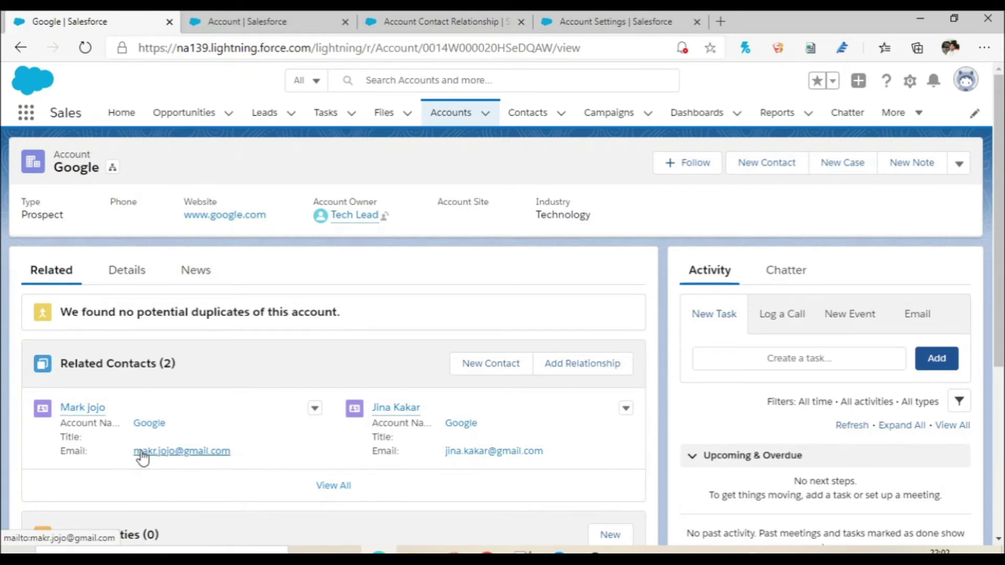
left_click(83, 408)
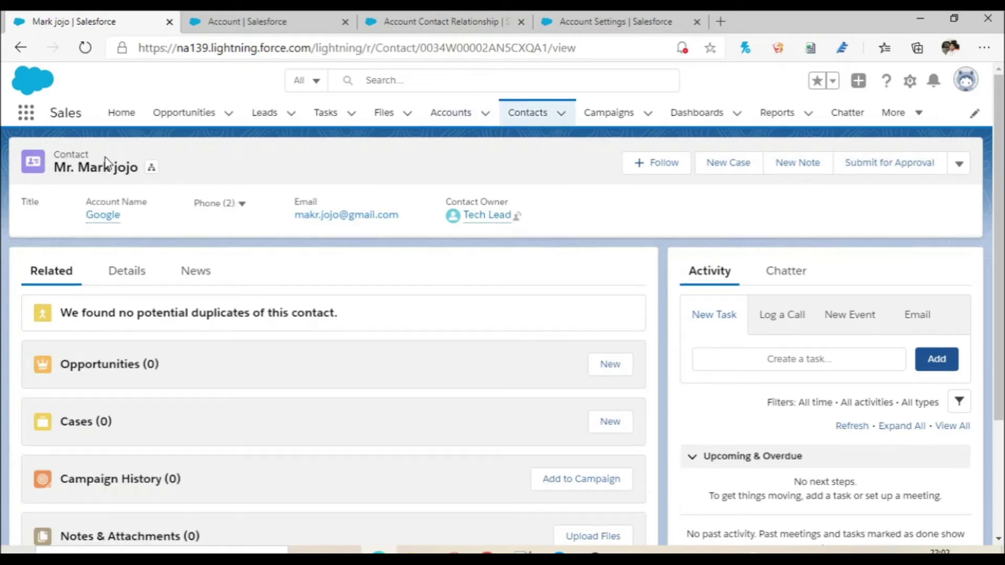
left_click_drag(90, 155, 55, 157)
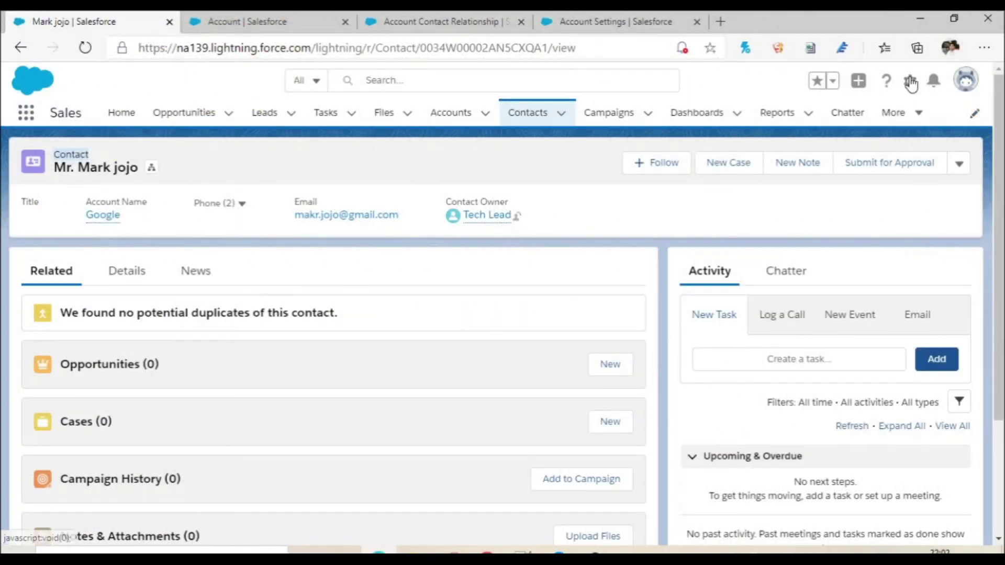
Open the Contact object's Contact Layout for editing from Setup.
left_click(911, 83)
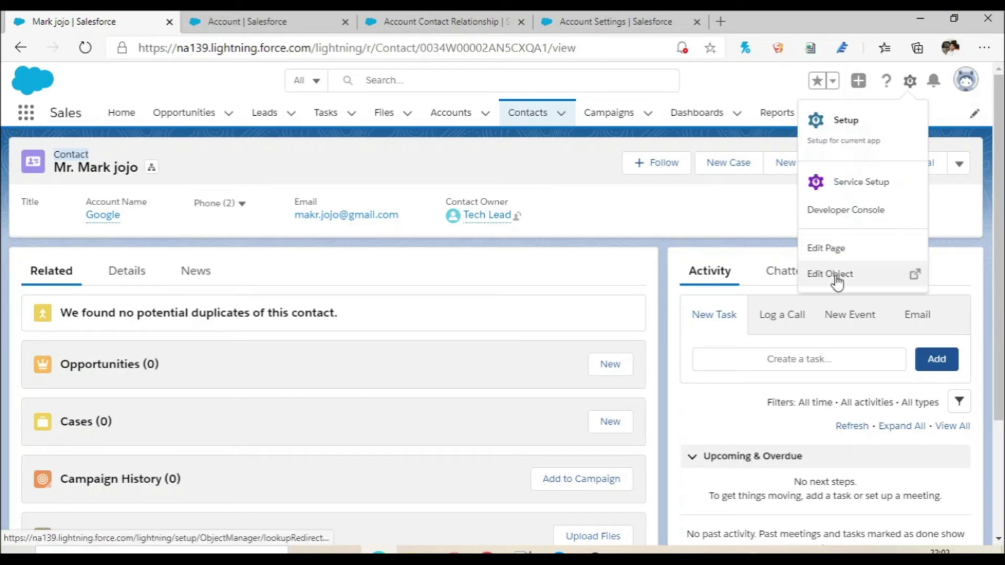
left_click(832, 275)
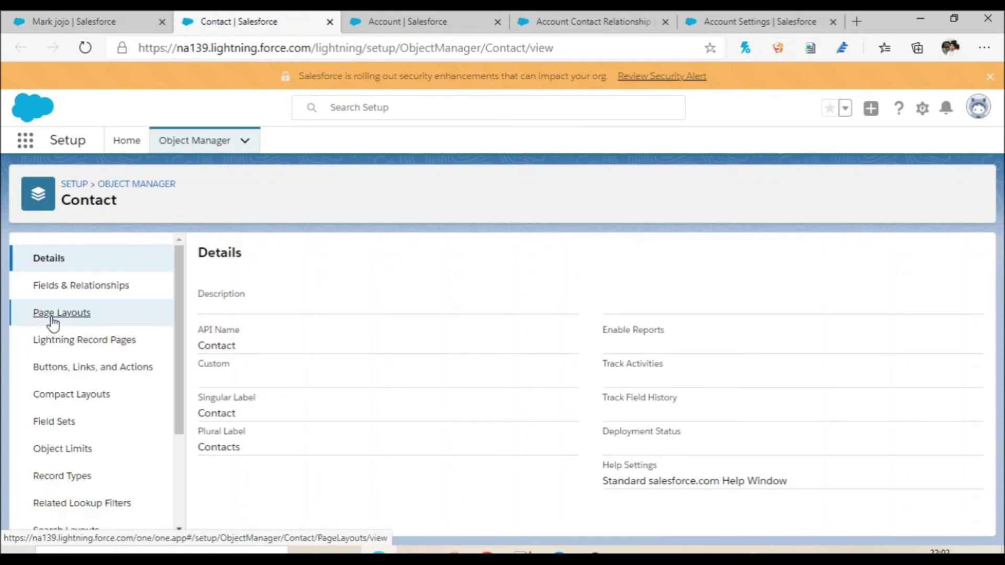
left_click(52, 317)
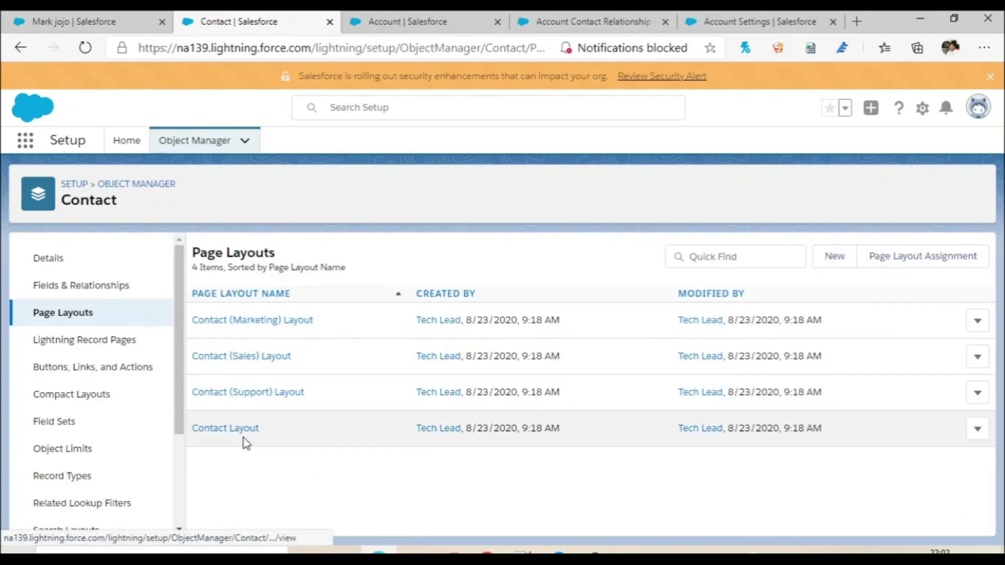
left_click(238, 431)
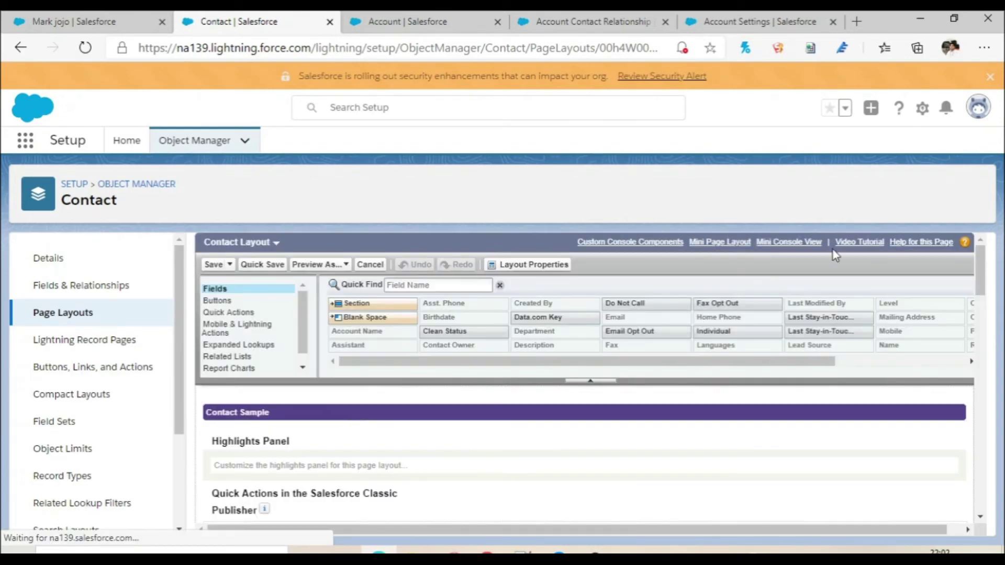
Place the Related Accounts list above Cases and save, overwriting users' related list customizations.
left_click_drag(983, 266, 983, 409)
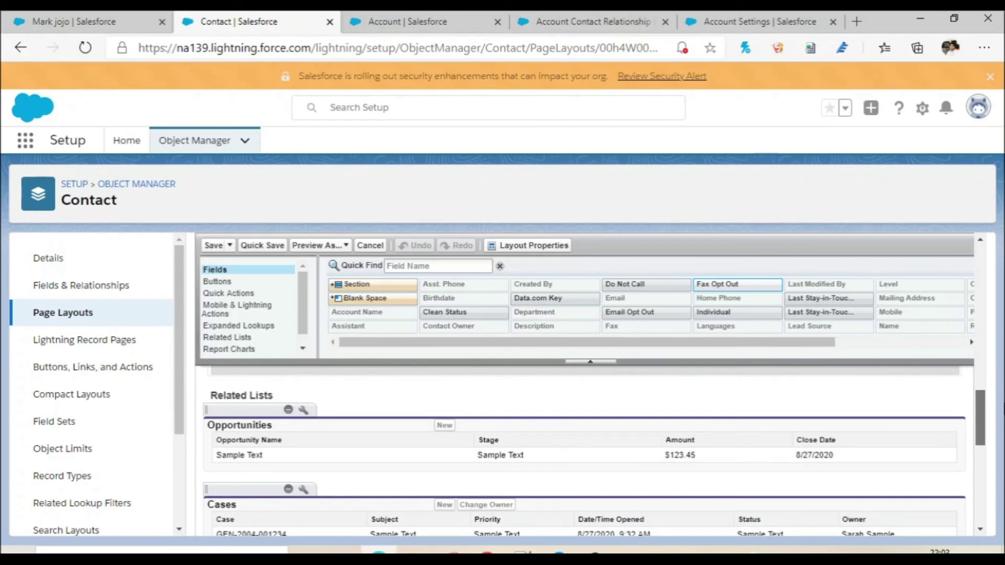
left_click(243, 339)
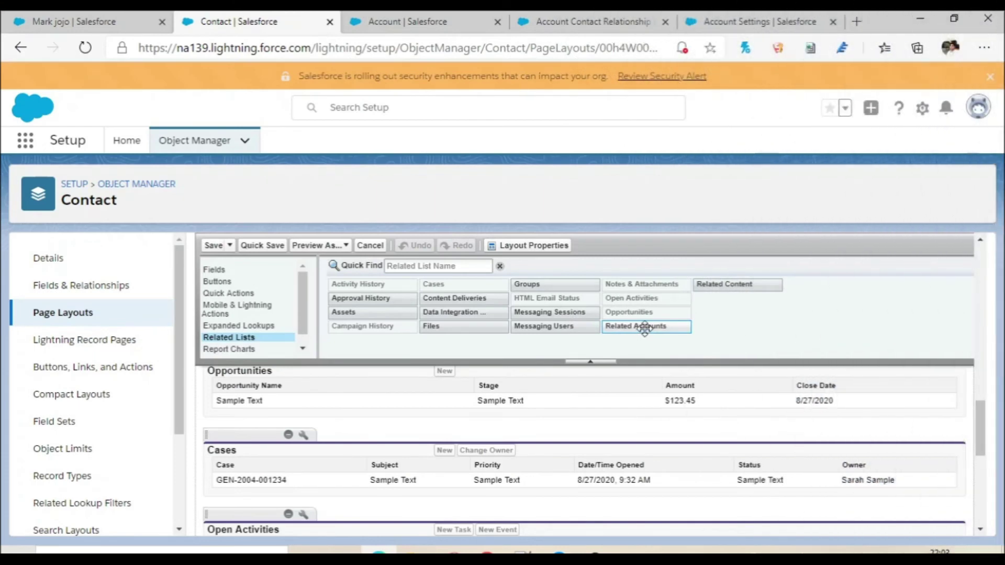
left_click_drag(645, 329, 331, 422)
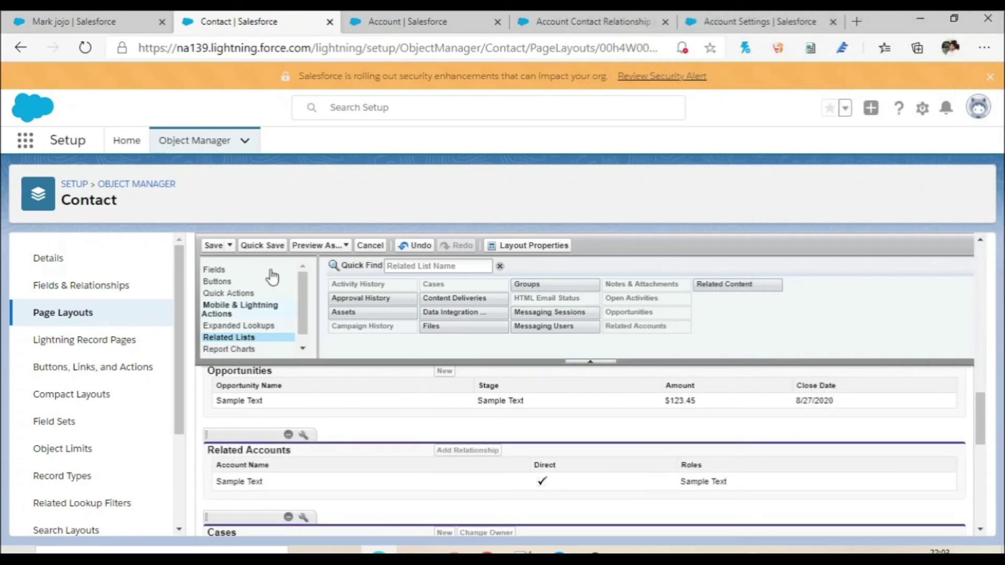
left_click(214, 249)
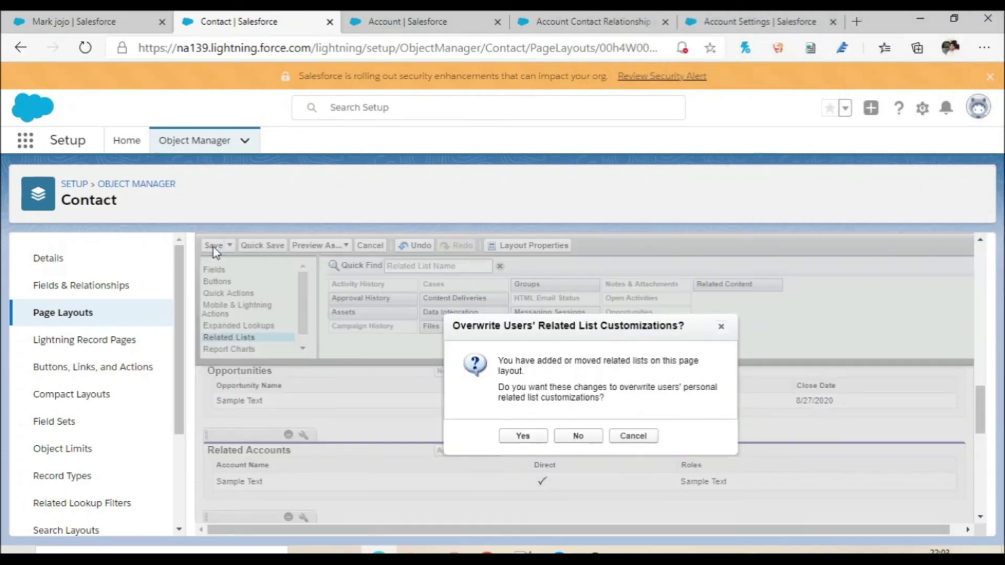
left_click(524, 436)
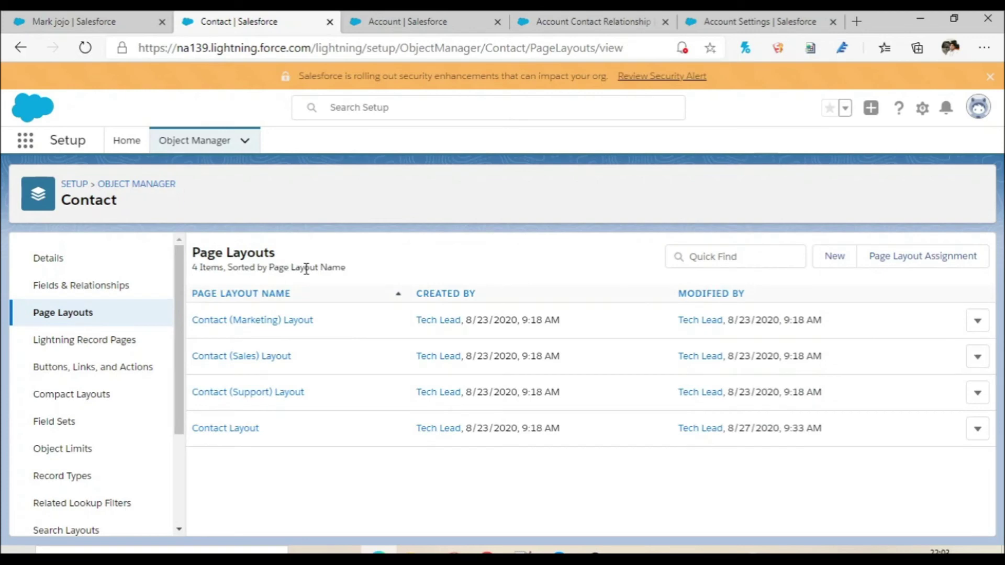
Reload the contact record to show Related Accounts listing Google and Salesforce.
left_click(39, 20)
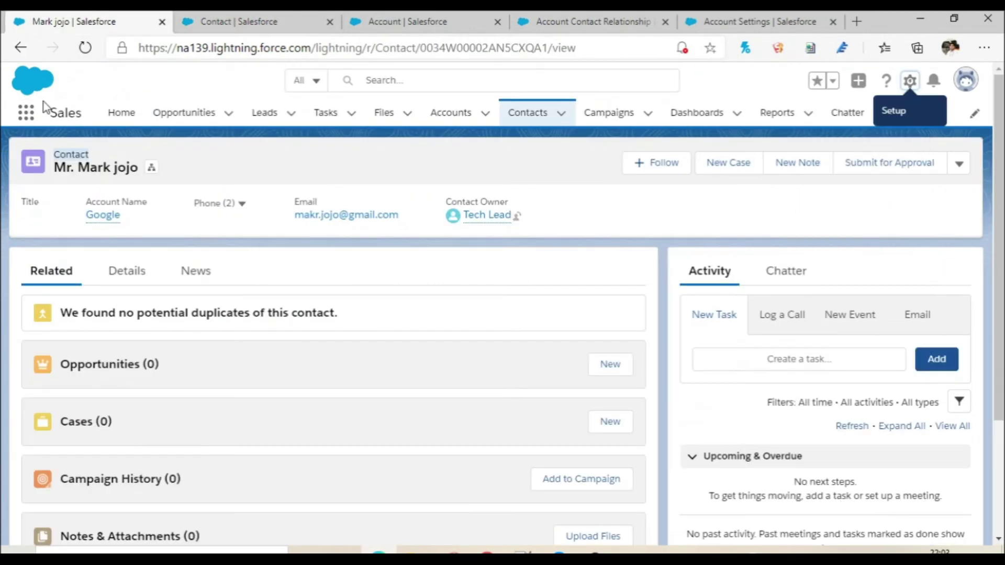
left_click(86, 48)
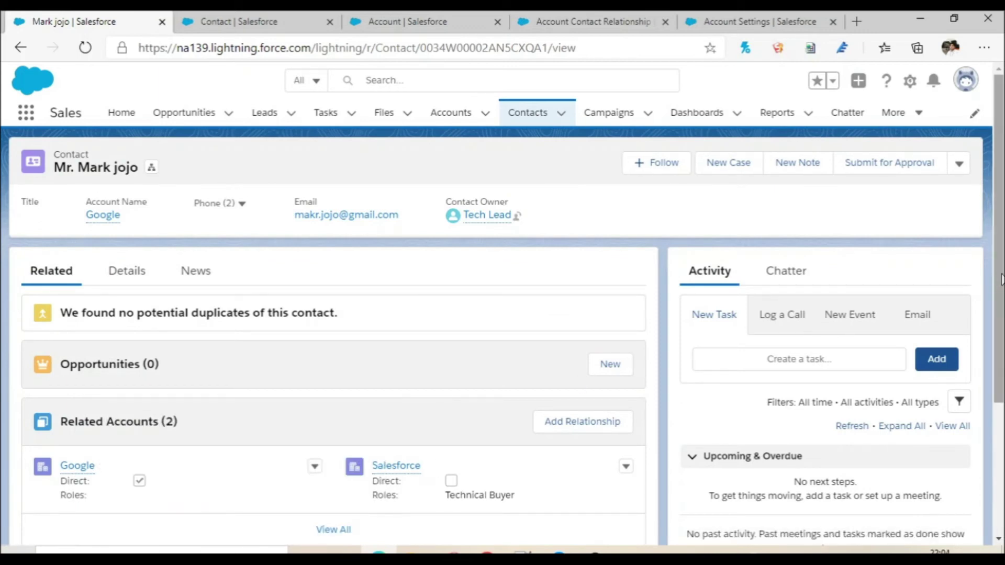
scroll(999, 278, "down", 1)
scroll(999, 278, "down", 1)
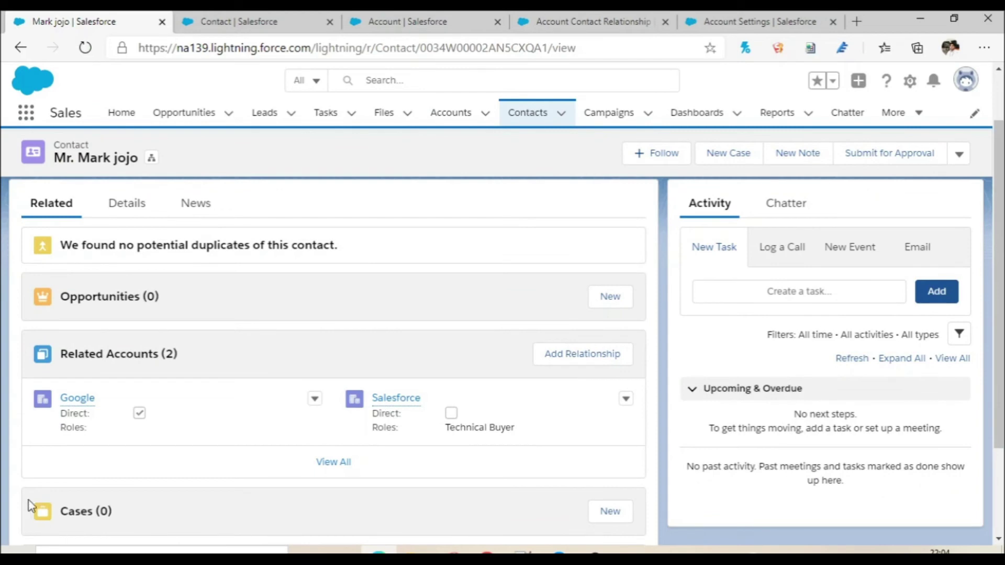
left_click_drag(63, 414, 89, 417)
Go to the Recently Viewed Accounts list.
left_click(112, 441)
mouse_move(388, 404)
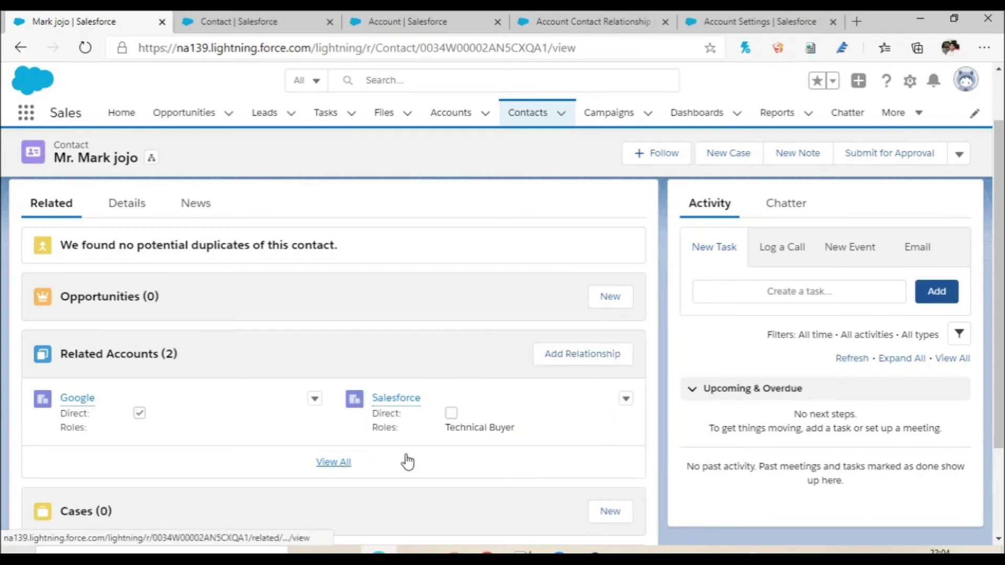
left_click(456, 124)
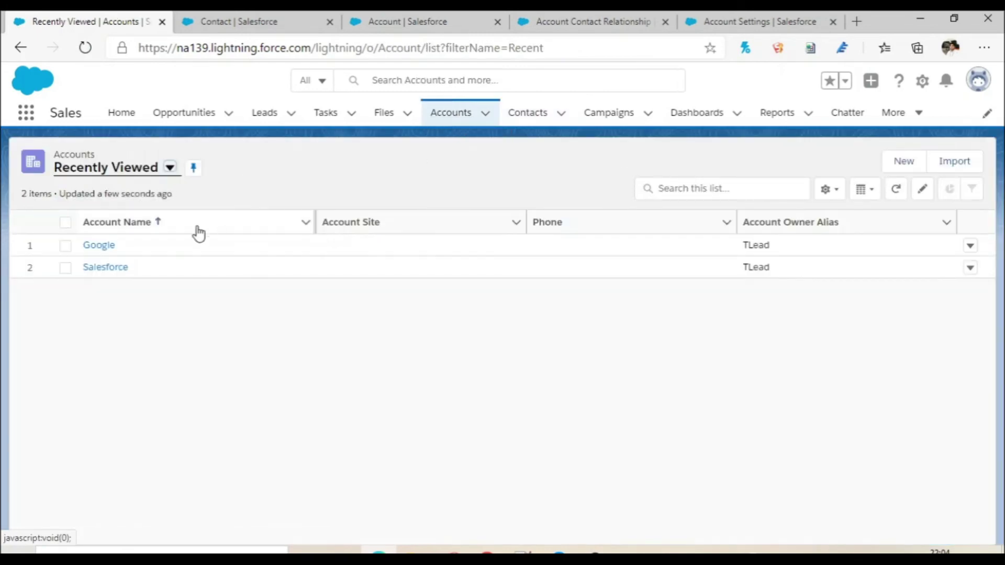
Create a new Amazon account with account number AWS123 and rating Hot.
left_click(898, 171)
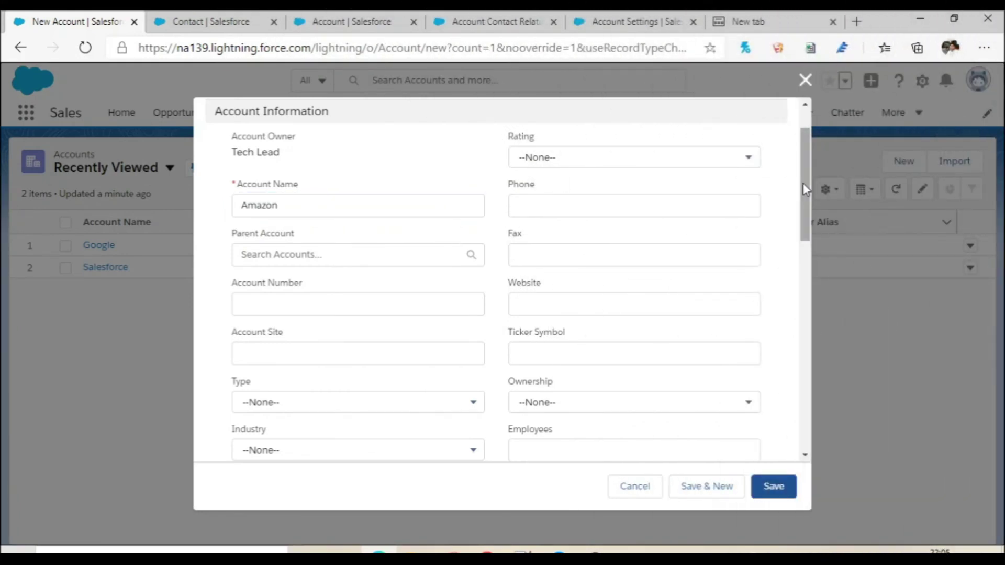
left_click(279, 306)
type("AW")
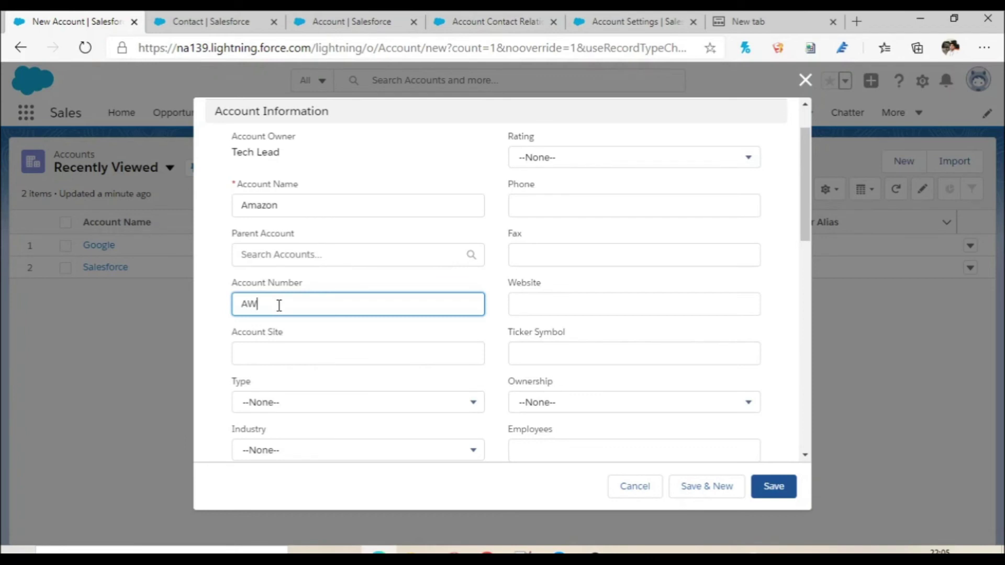
type("S123")
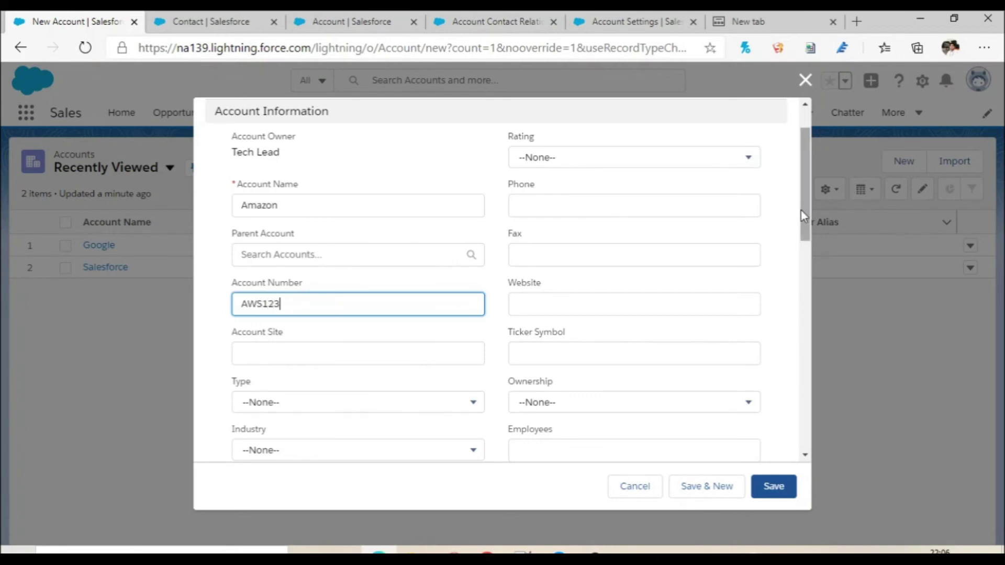
left_click_drag(802, 211, 804, 212)
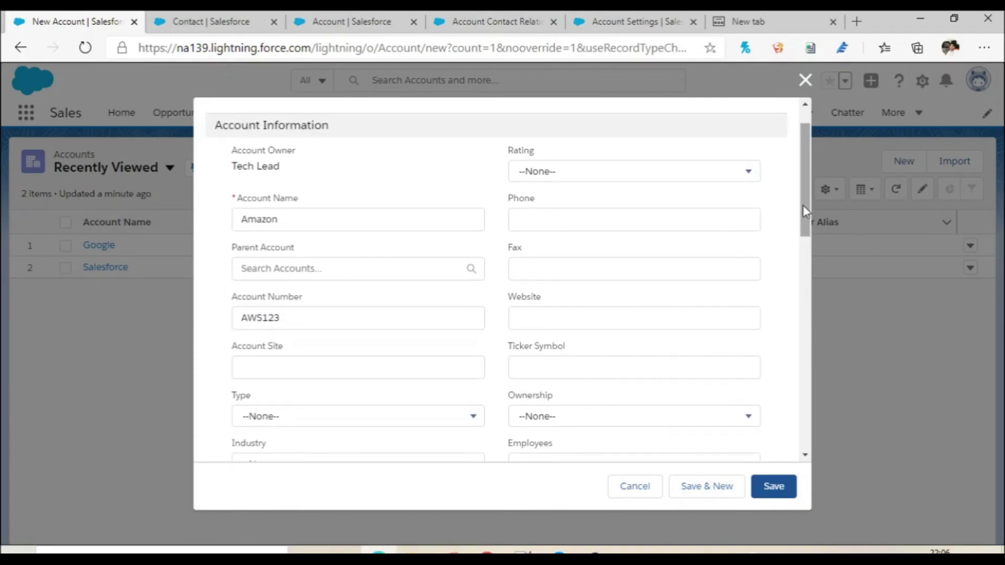
left_click(718, 169)
left_click(651, 236)
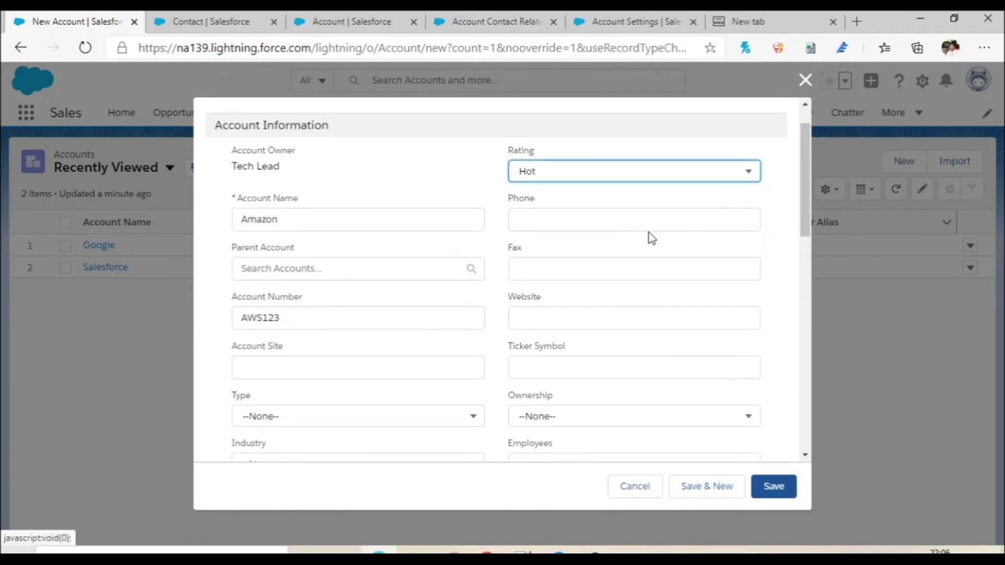
left_click(784, 491)
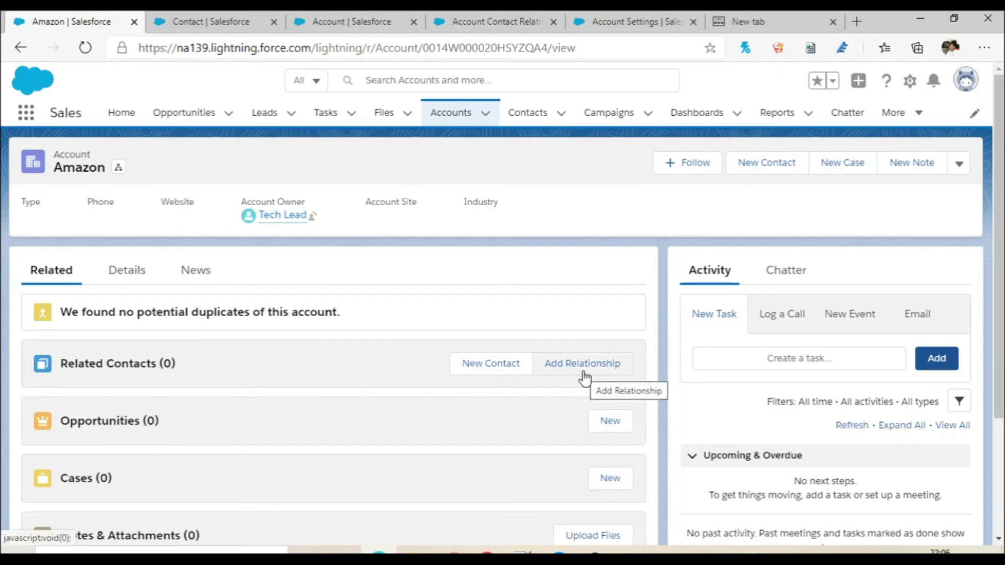
Add a relationship from Amazon to the Google account's contact, found by name search.
left_click(562, 369)
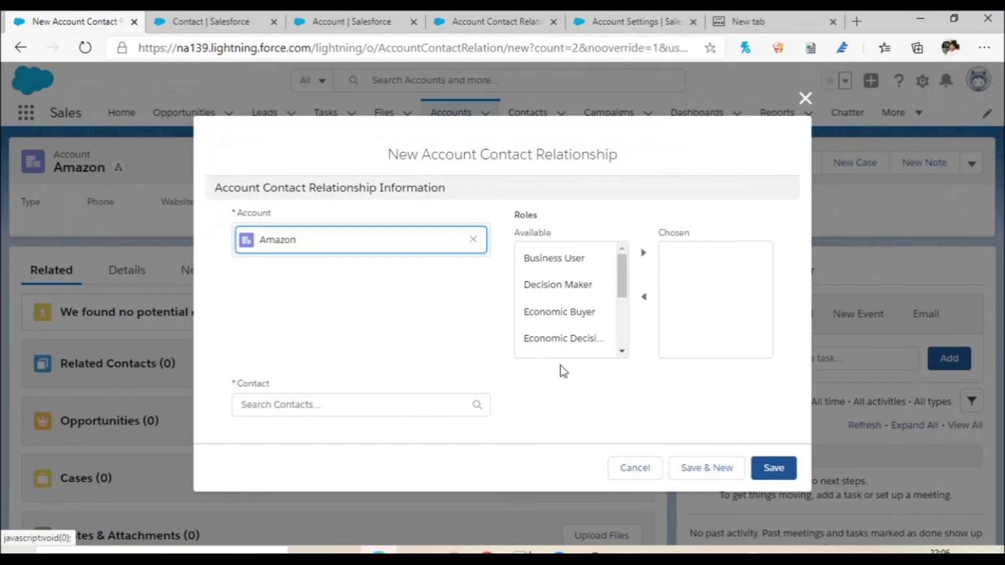
left_click(278, 408)
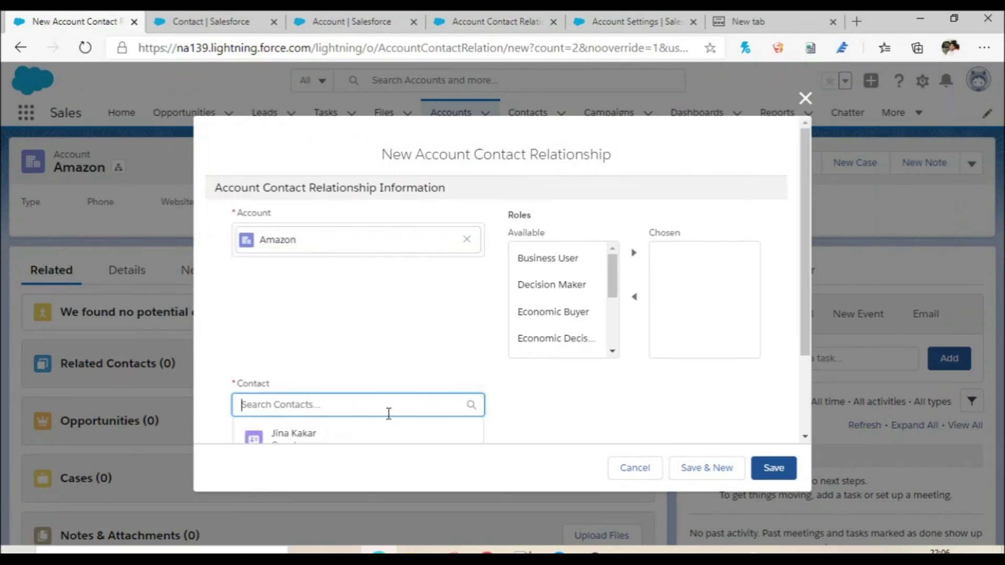
type("MAar")
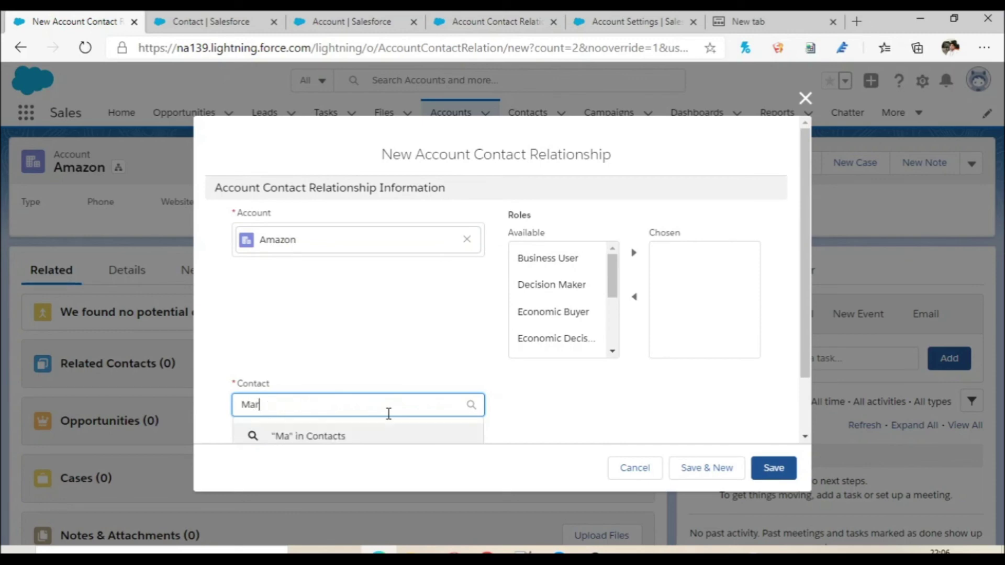
type("k j")
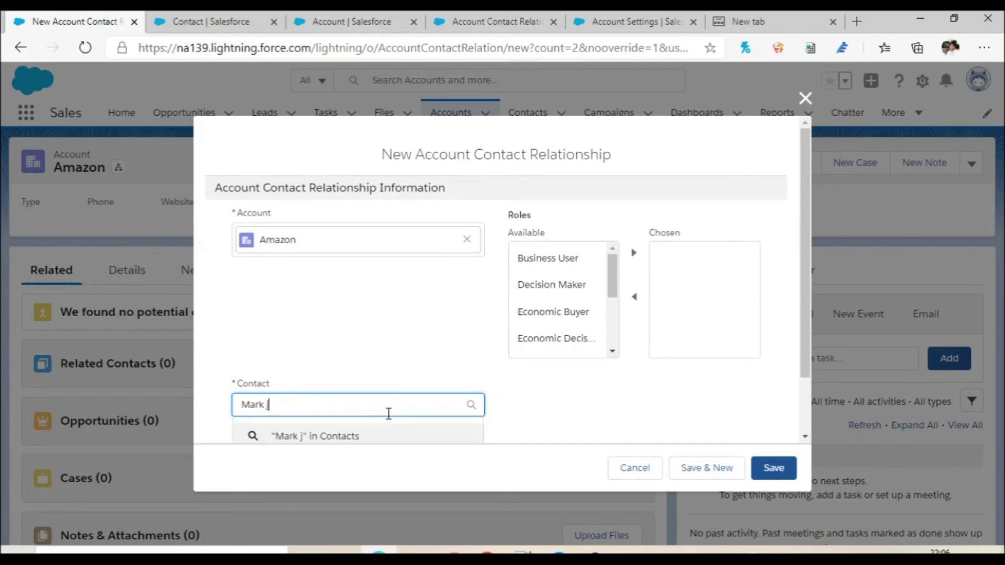
scroll(581, 403, "down", 2)
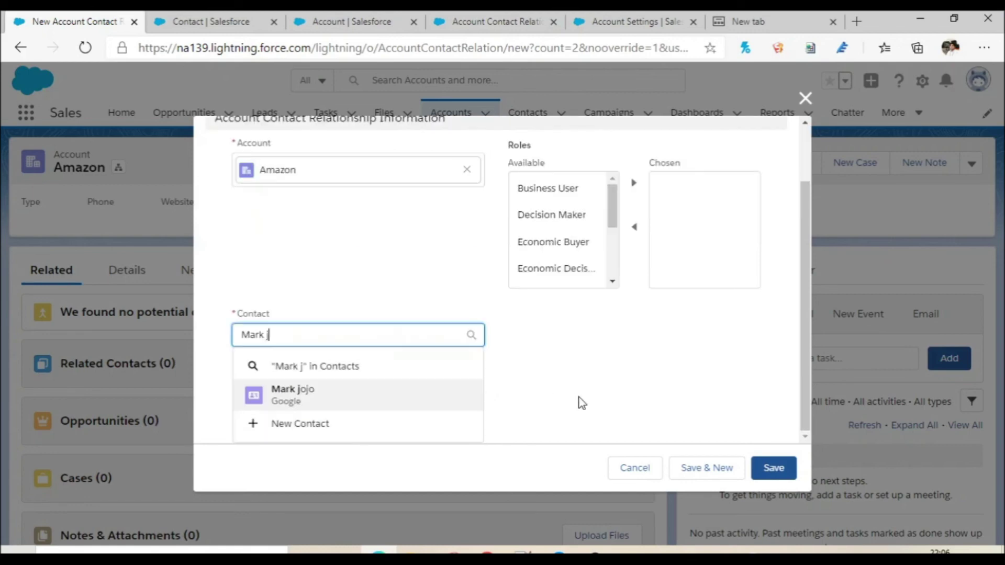
left_click(340, 403)
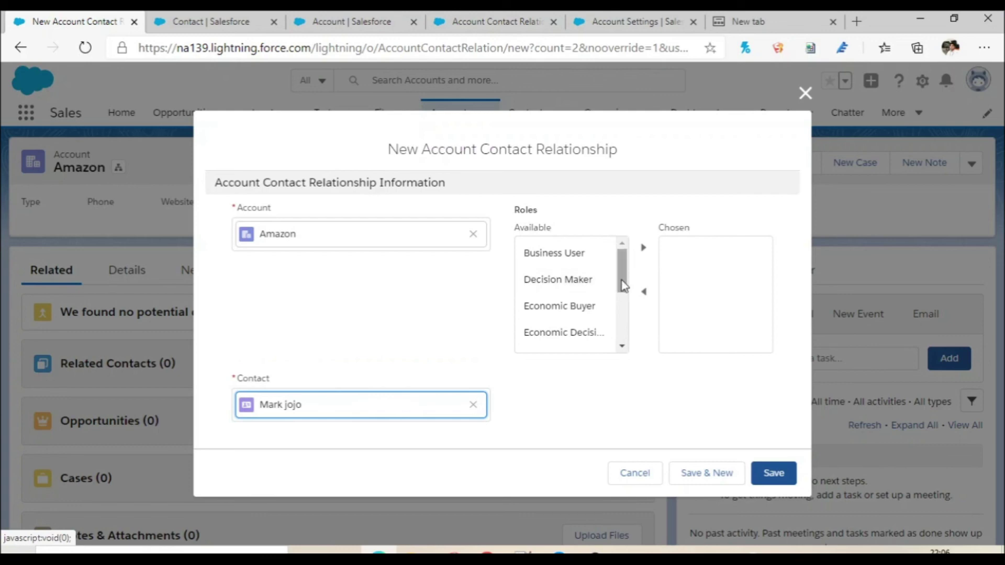
Assign the Decision Maker role, save, and open the contact's record with three related accounts.
left_click(559, 283)
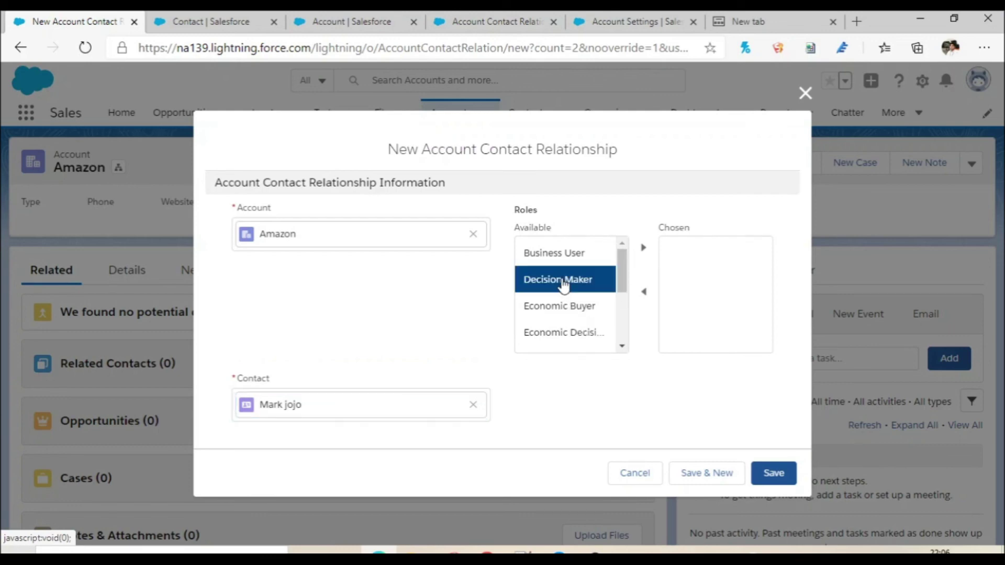
left_click(644, 249)
left_click(785, 477)
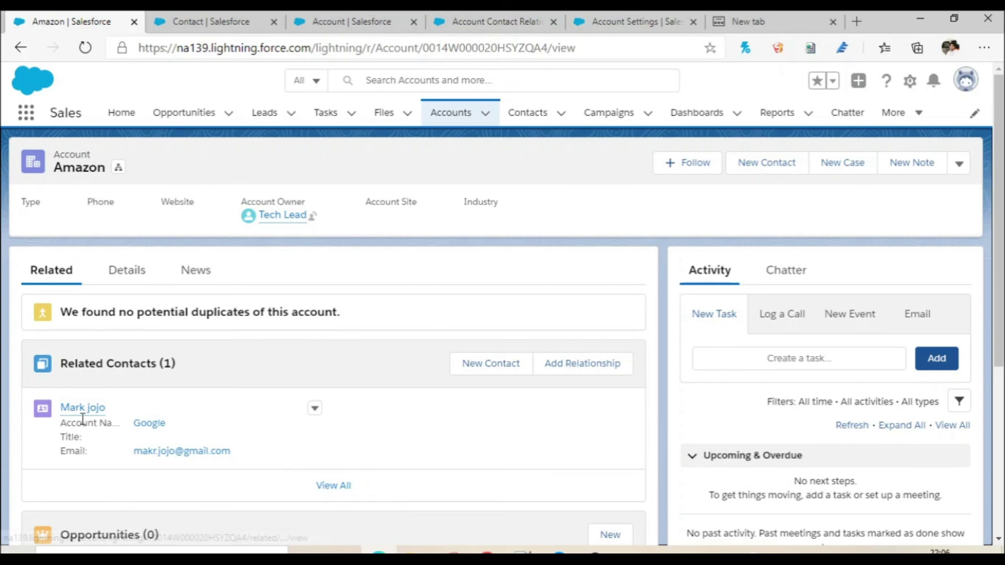
left_click(83, 409)
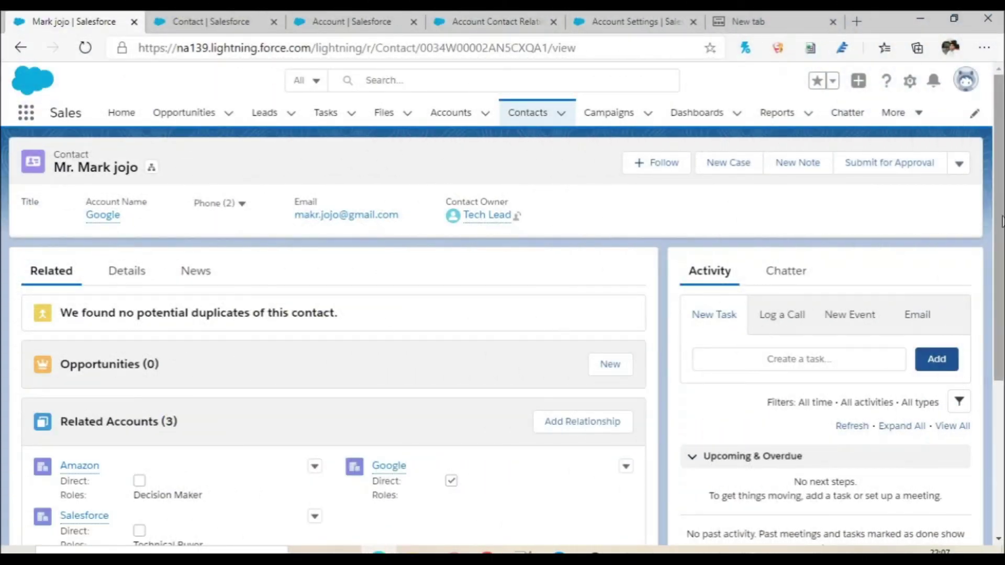
scroll(561, 329, "down", 2)
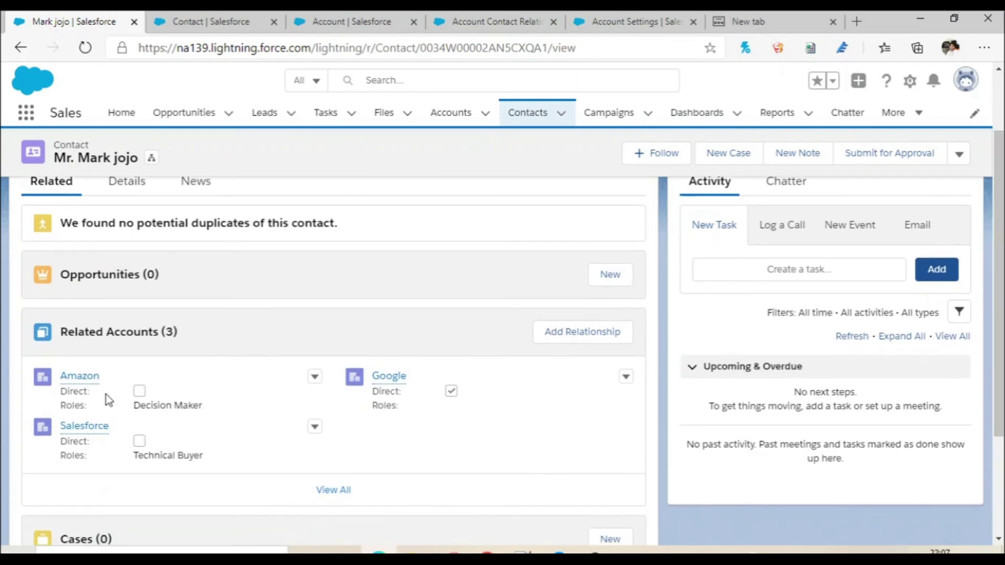